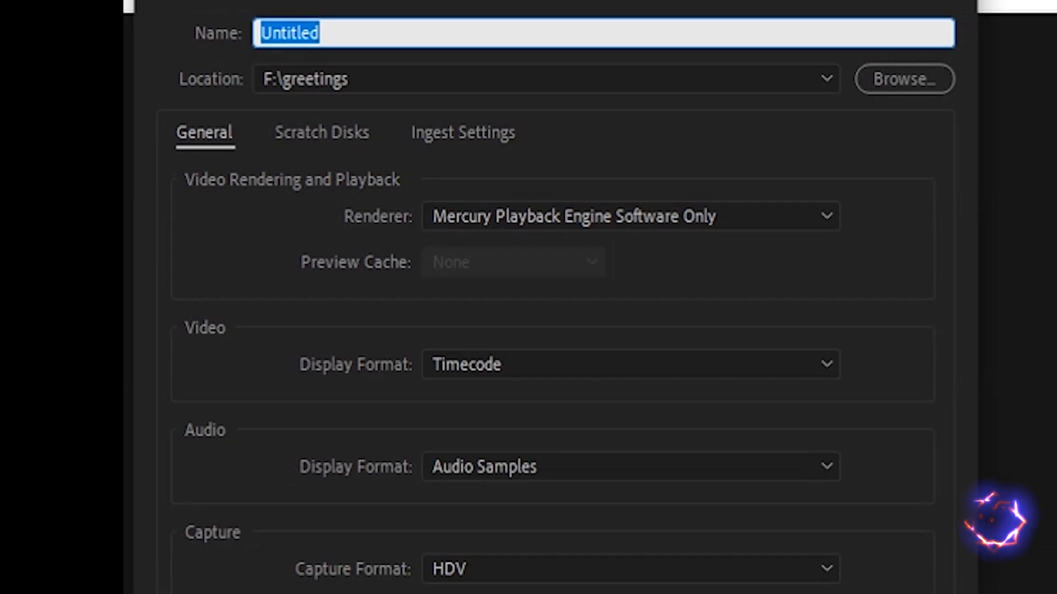
Step: Name the new project "basic editing" and create it with the current settings
text(basic editing)
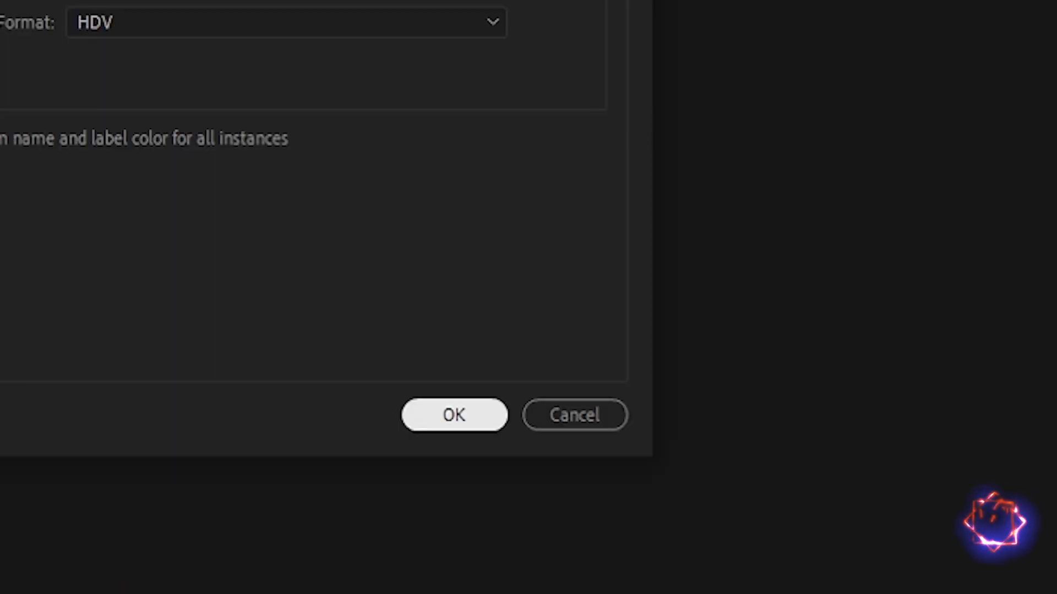
key(Return)
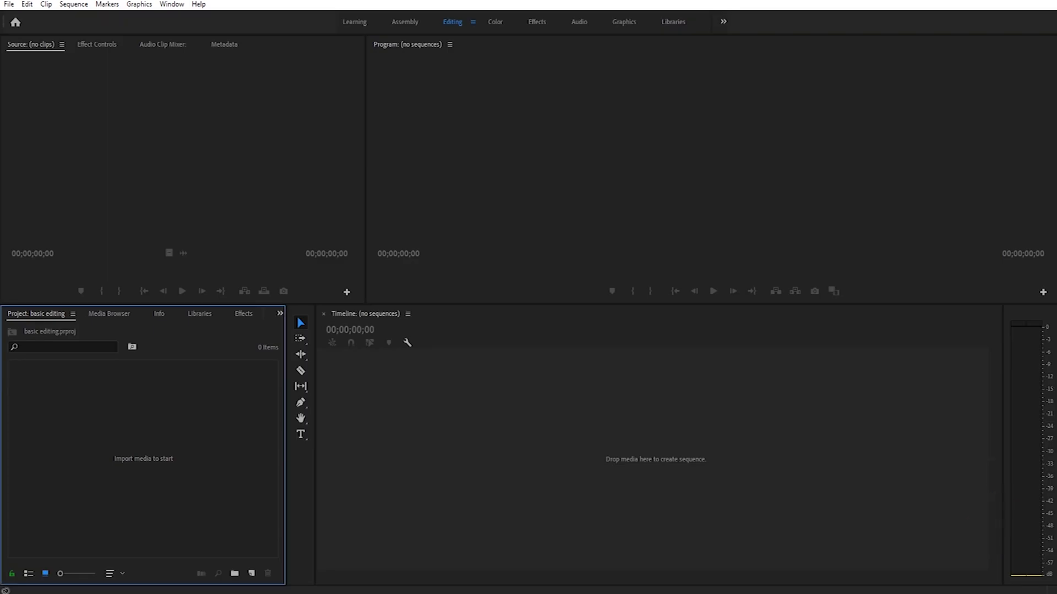
Step: Bring the Source monitor, the Timeline, the Program monitor and the Project panel into focus one after another
key(shift+2)
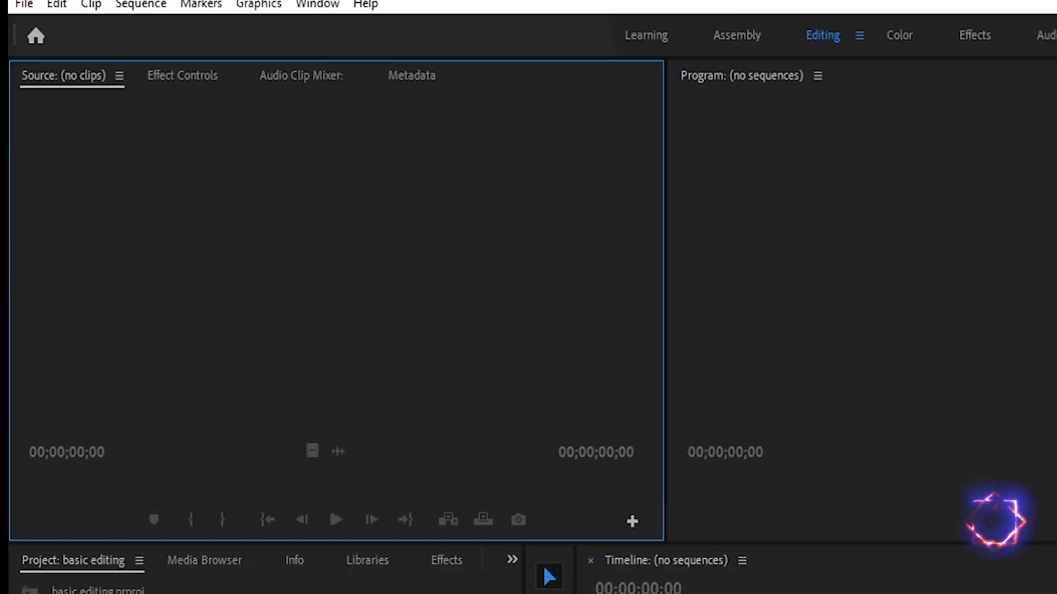
key(shift+3)
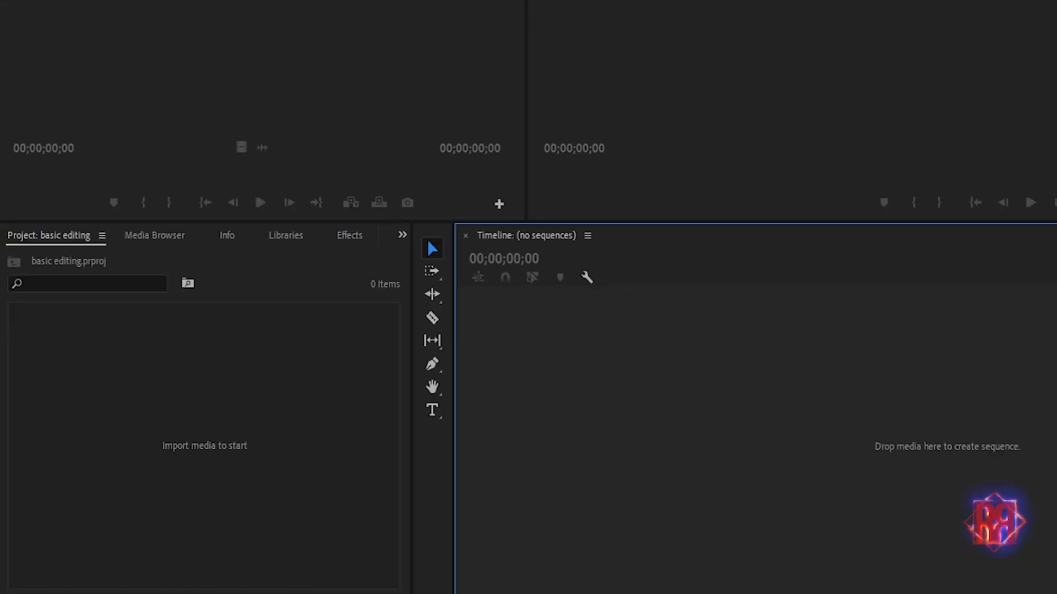
key(shift+4)
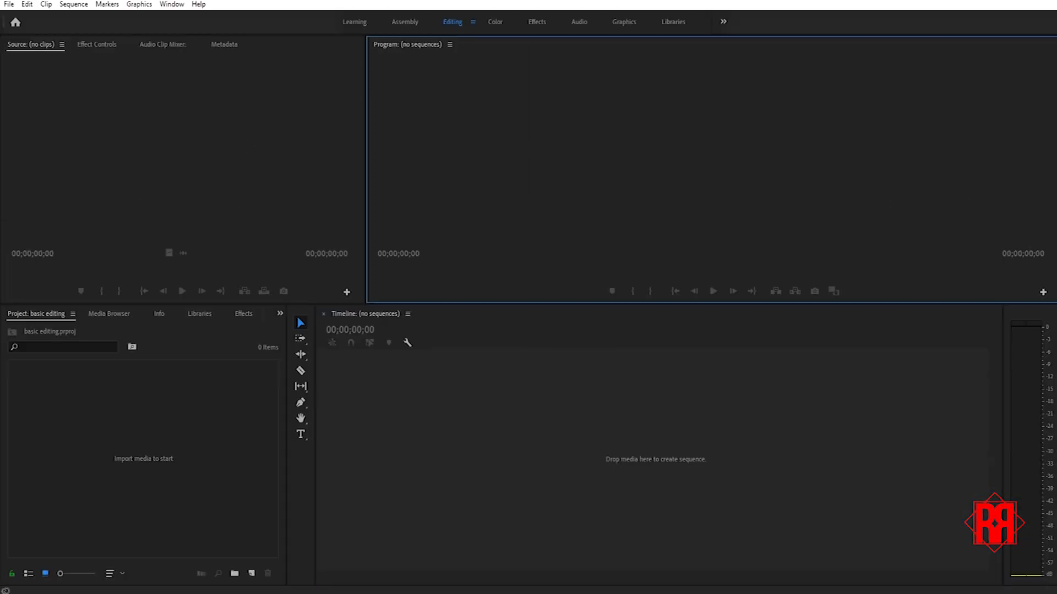
key(shift+1)
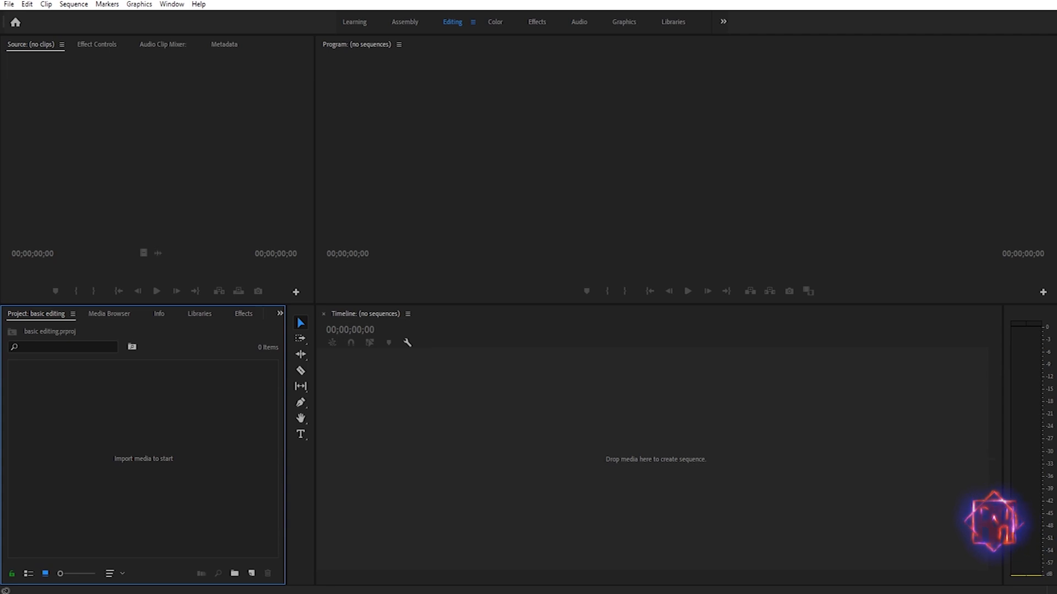
Step: Import the clip DSC_0001 from the DSLR folder on the Desktop into the project and clear the selection
click(8, 4)
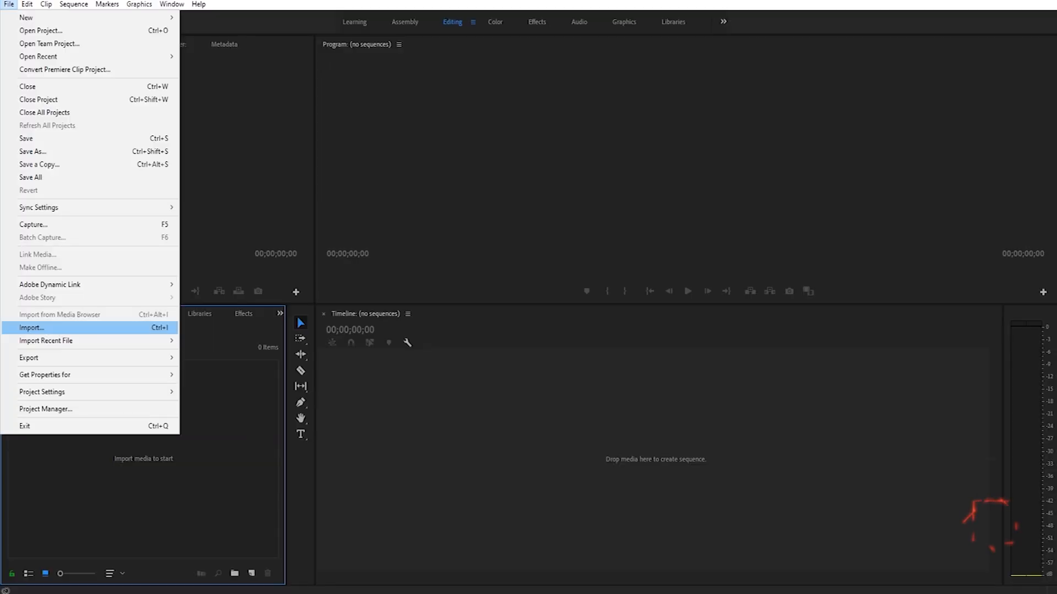
key(ctrl+i)
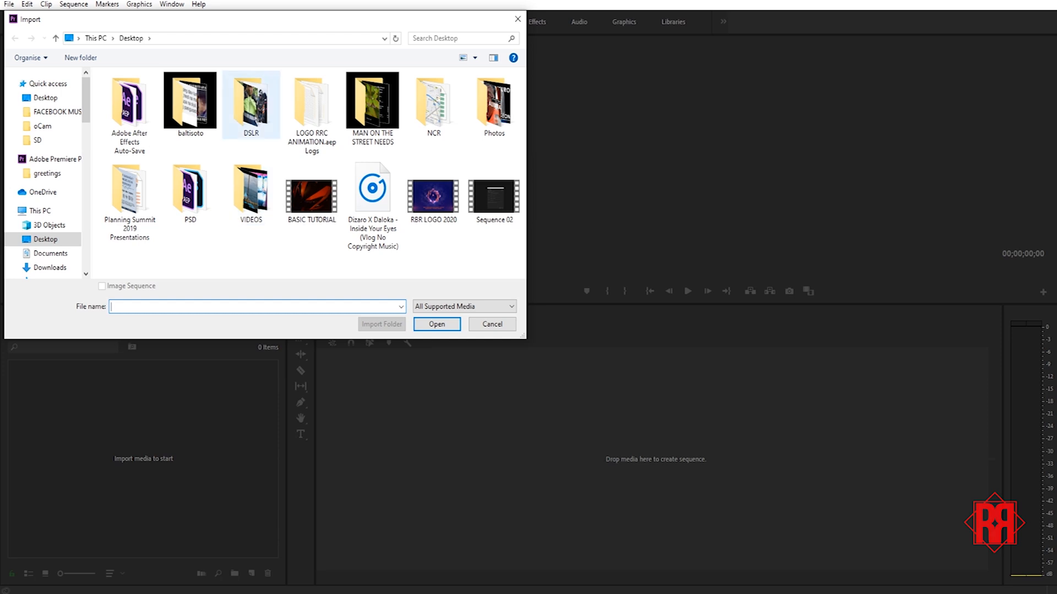
double_click(251, 105)
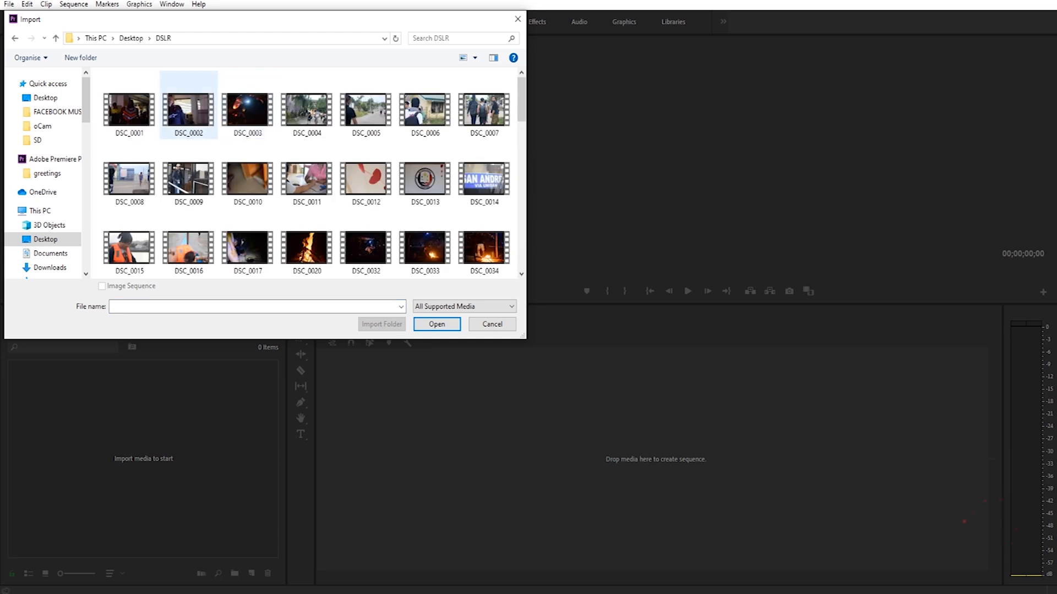
click(128, 118)
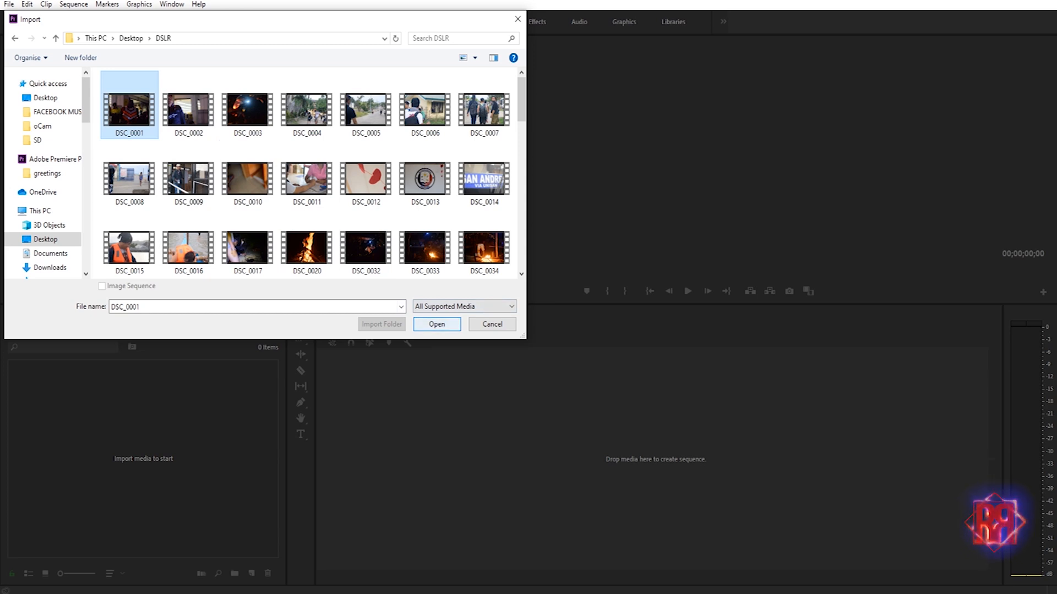
key(Return)
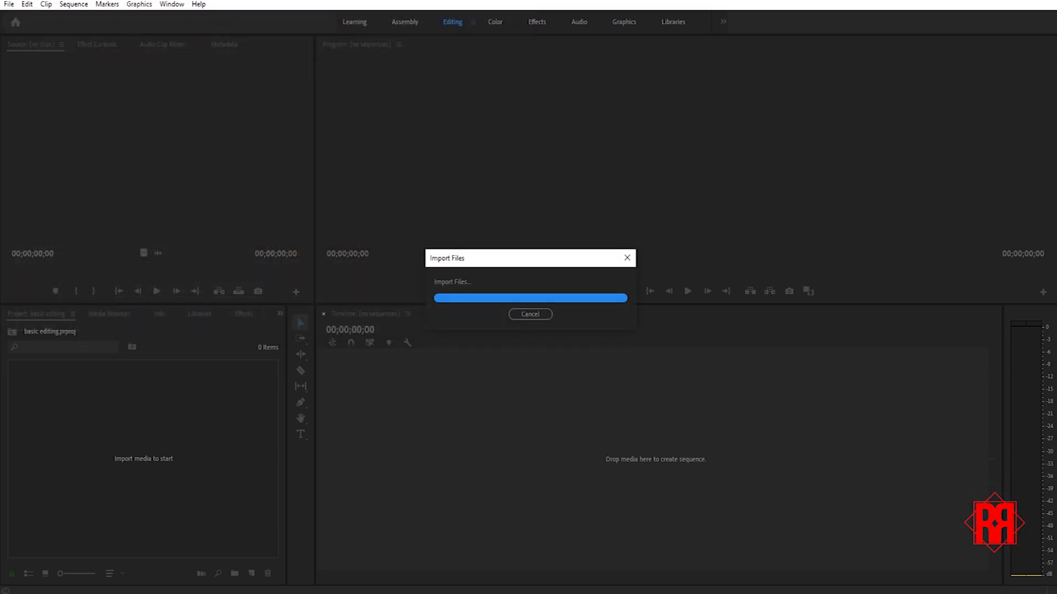
key(ctrl+shift+a)
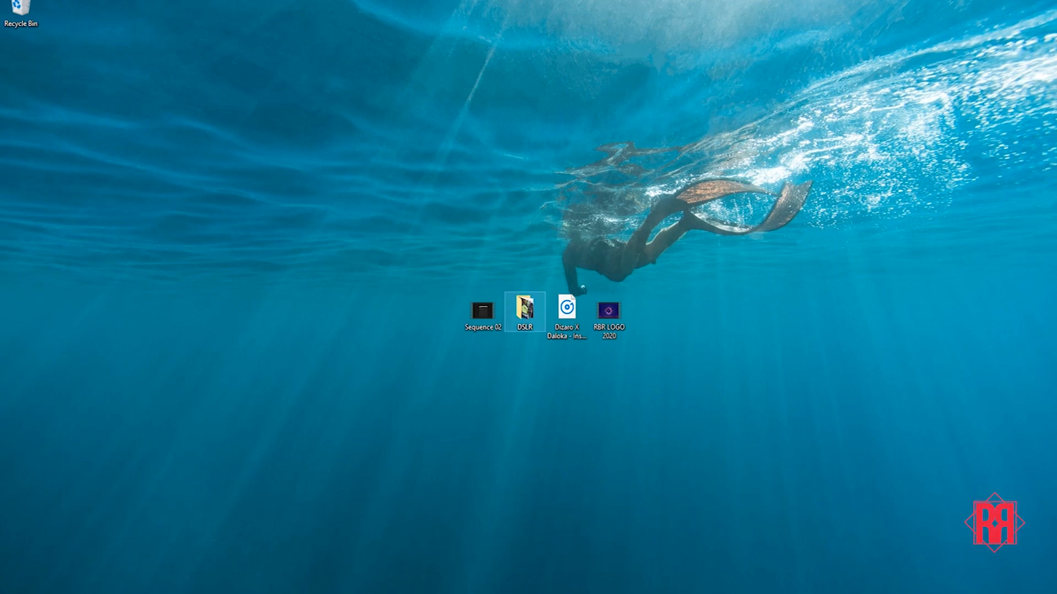
Step: Bring the clip DSC_0002 into the project straight from the desktop's DSLR folder window and clear the selection
double_click(525, 311)
click(281, 80)
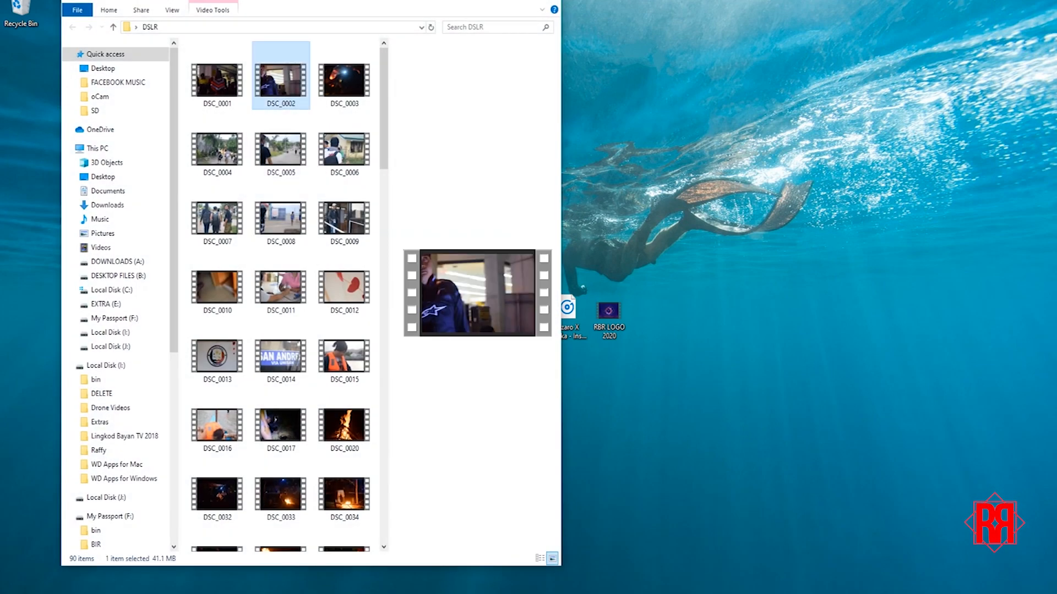
drag(281, 80, 162, 410)
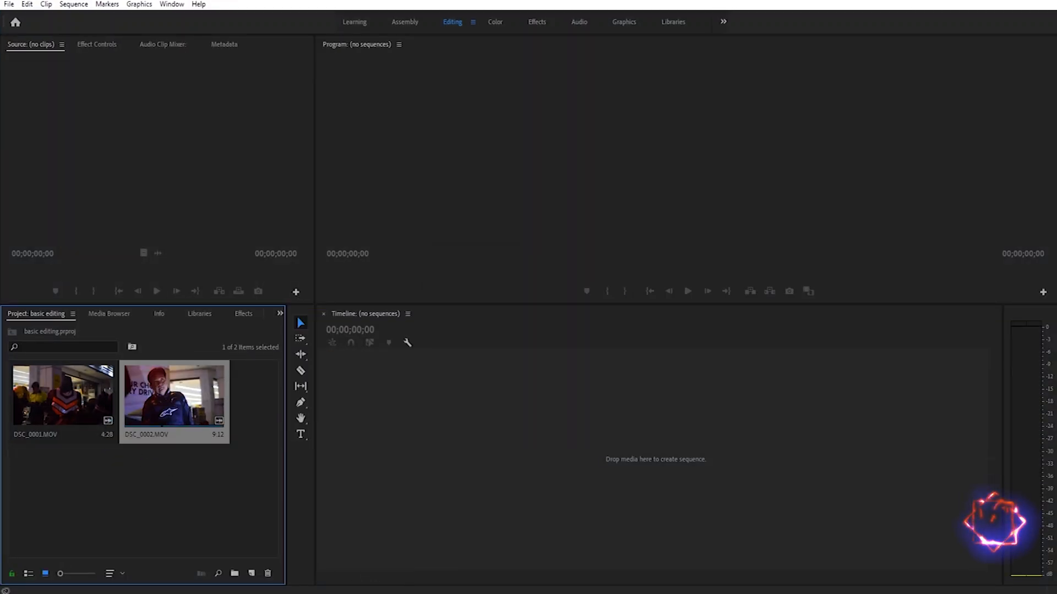
key(ctrl+shift+a)
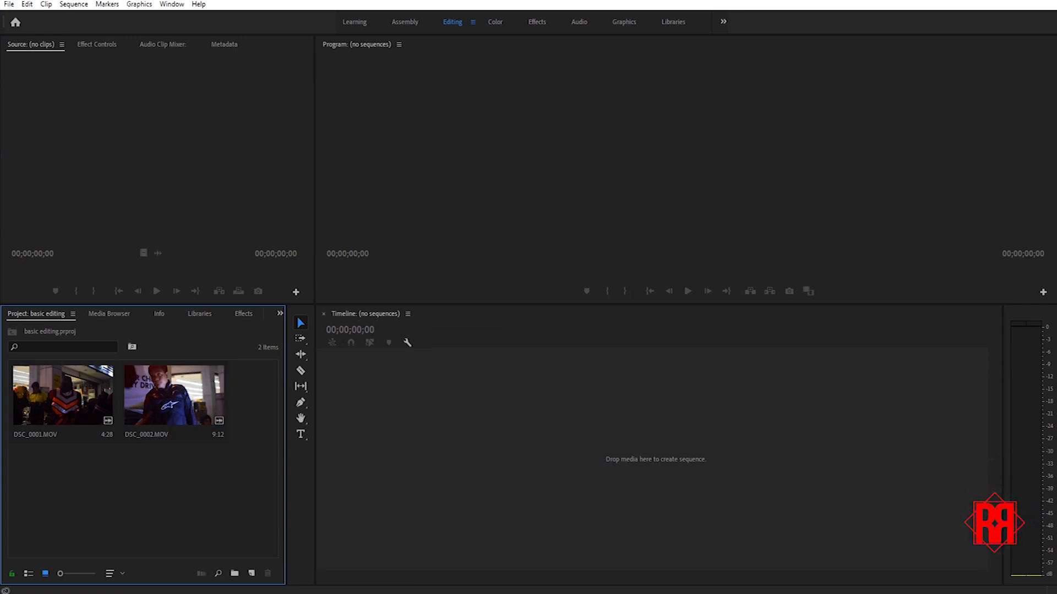
click(9, 4)
click(33, 327)
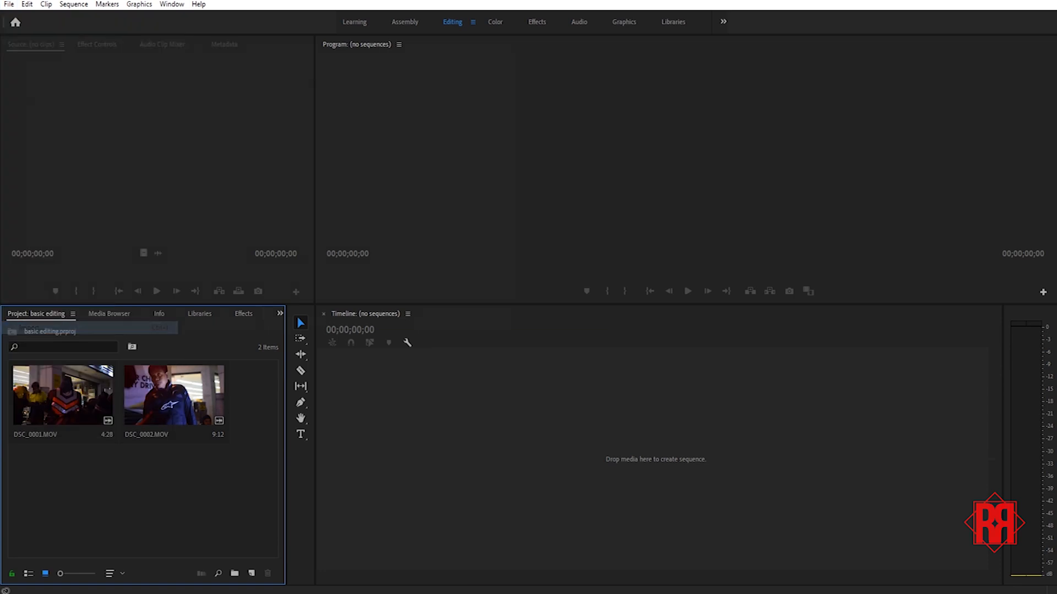
click(56, 38)
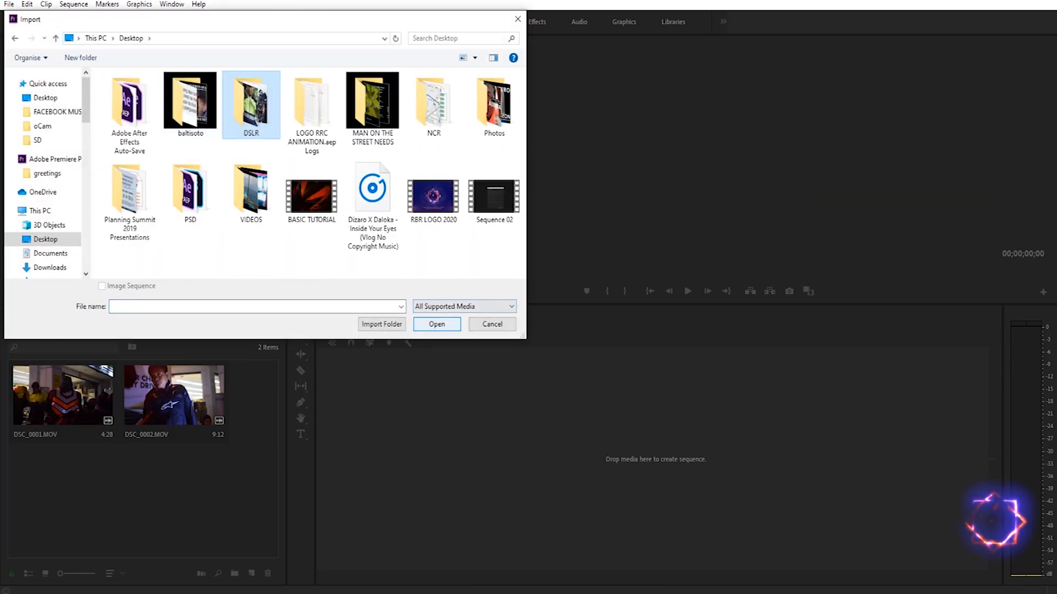
click(517, 19)
Step: Bring the whole DSLR folder from the desktop into the project as a bin and clear the selection
click(686, 168)
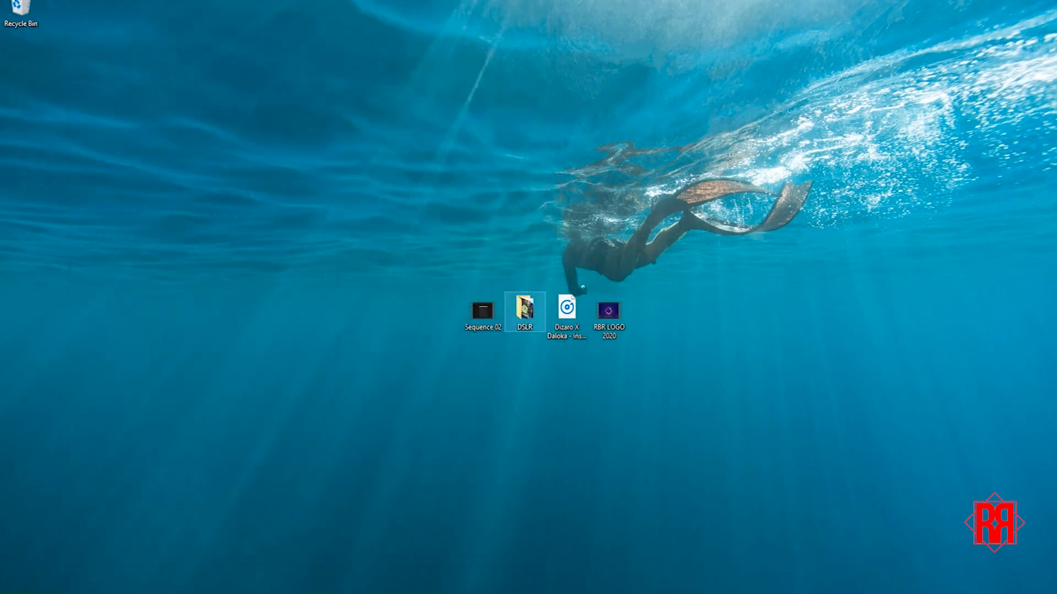
drag(524, 311, 254, 414)
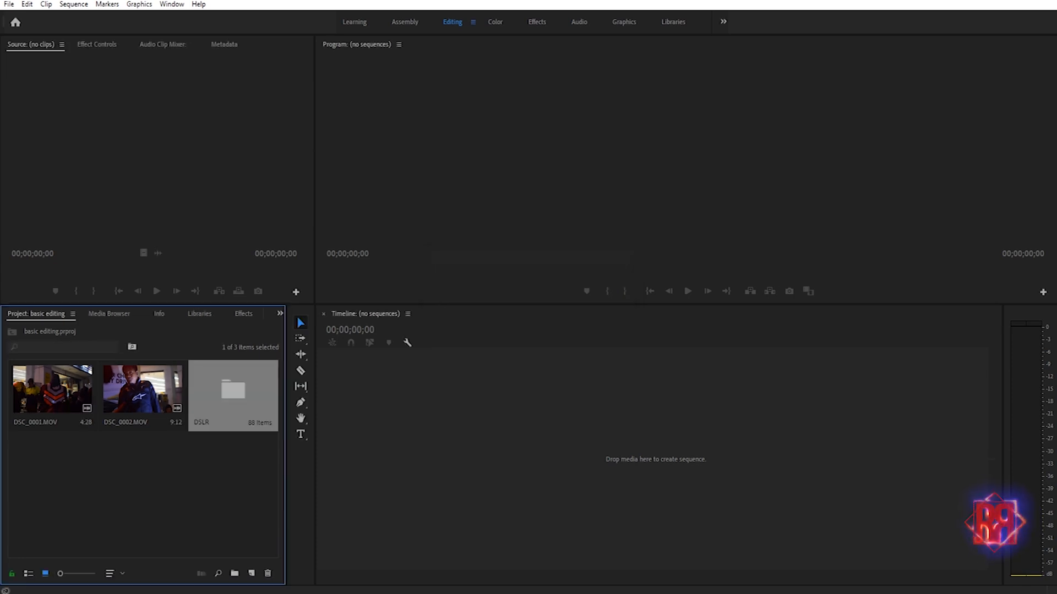
key(ctrl+shift+a)
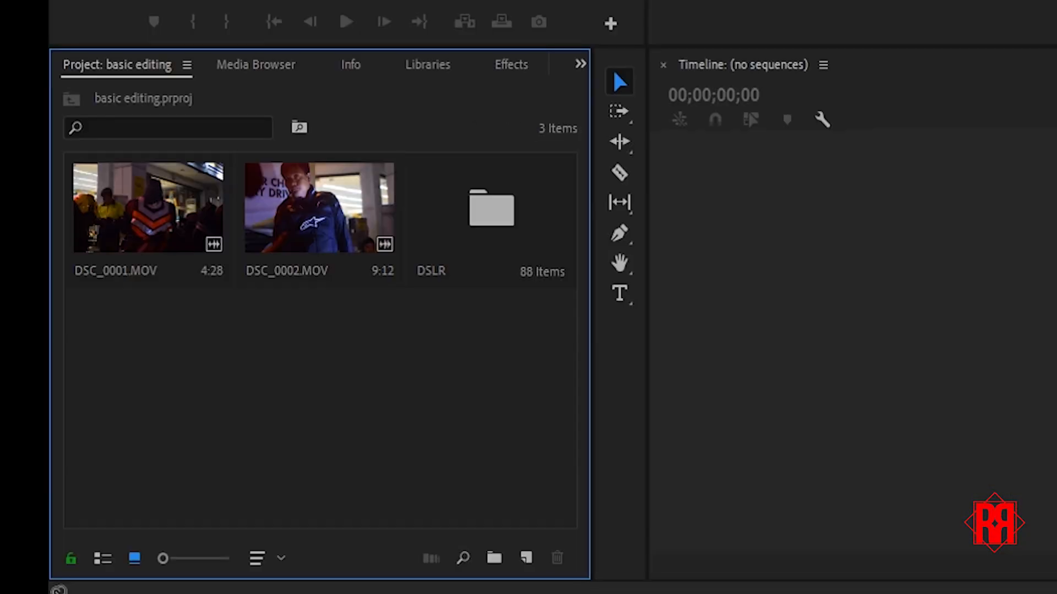
Step: Open the DSLR bin, look through its clips from start to end, and return to the project's top level
double_click(501, 209)
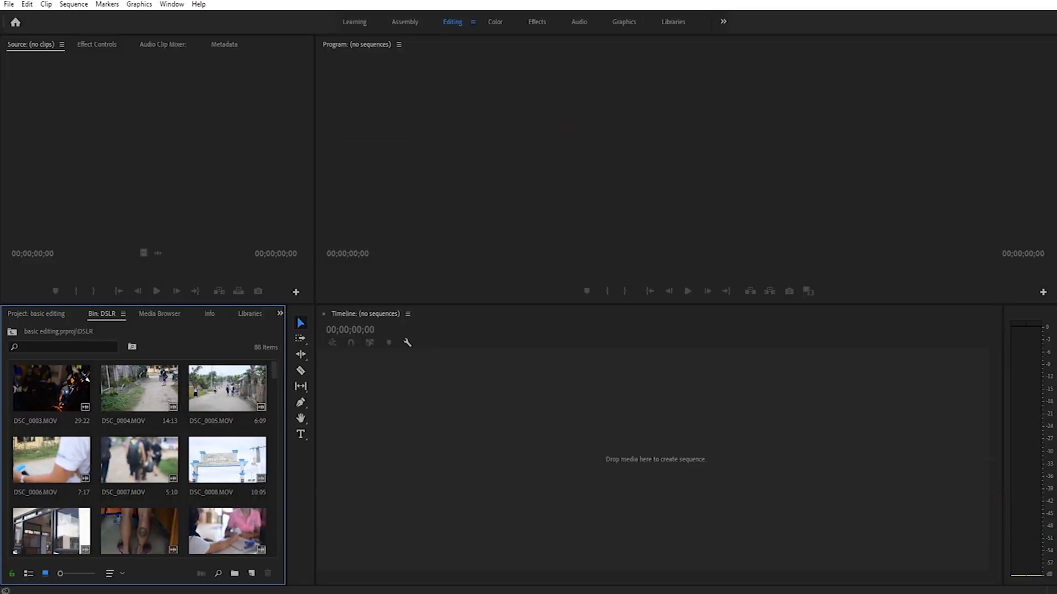
scroll(320, 336, down, 3)
scroll(144, 458, down, 20)
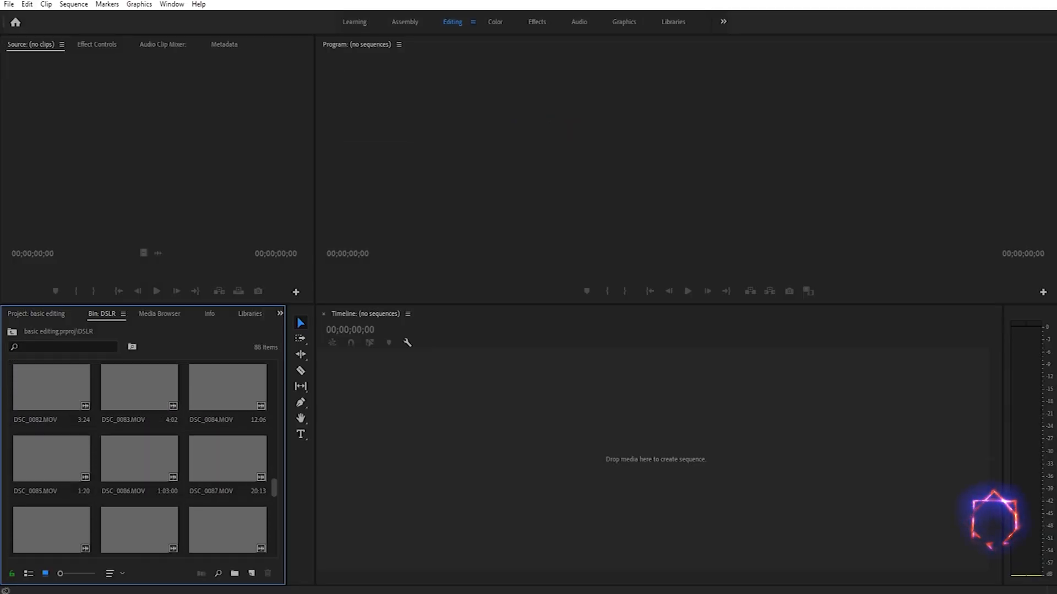
scroll(144, 458, up, 20)
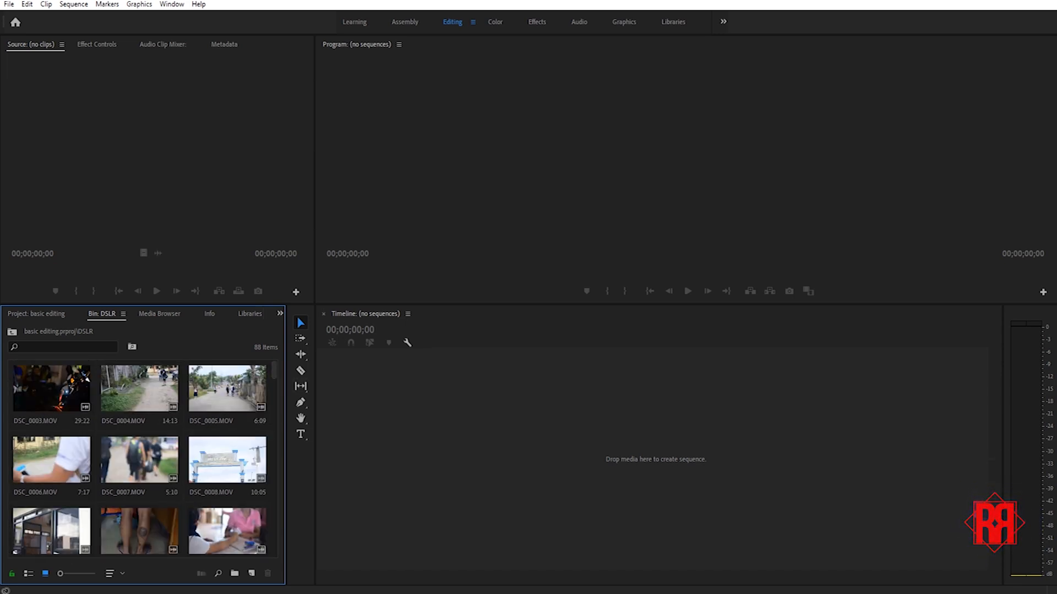
scroll(144, 457, down, 20)
scroll(144, 458, down, 7)
scroll(144, 458, up, 20)
key(shift+1)
key(shift+3)
key(shift+1)
key(ctrl+shift+a)
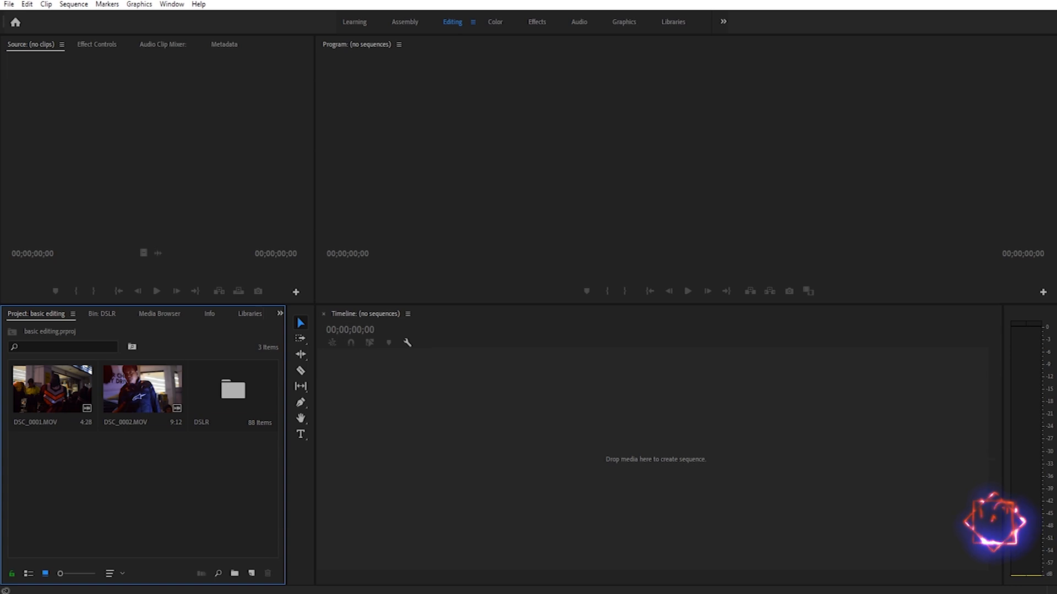
key(alt+f)
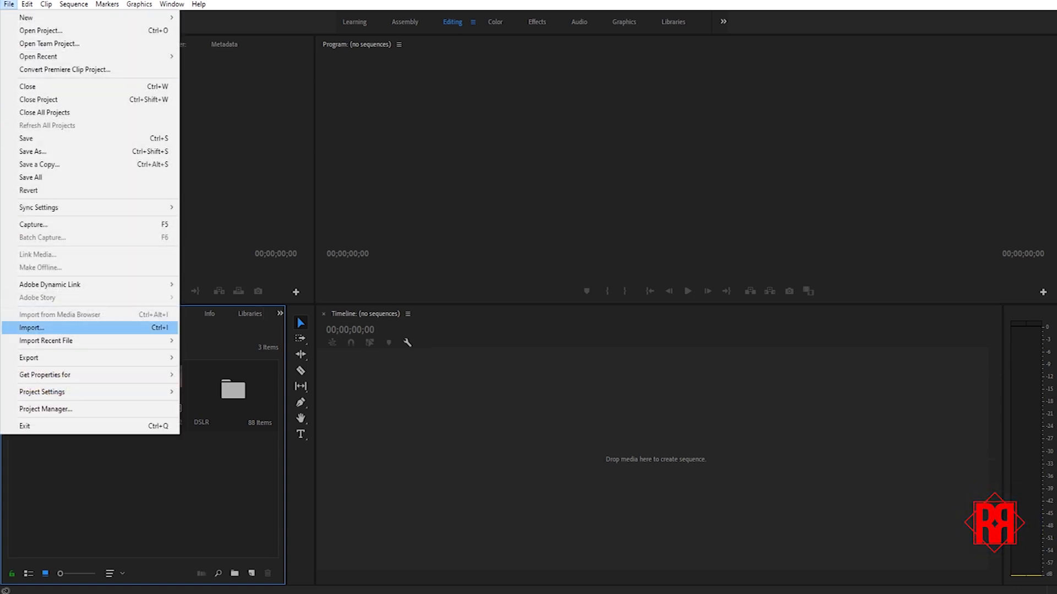
key(Return)
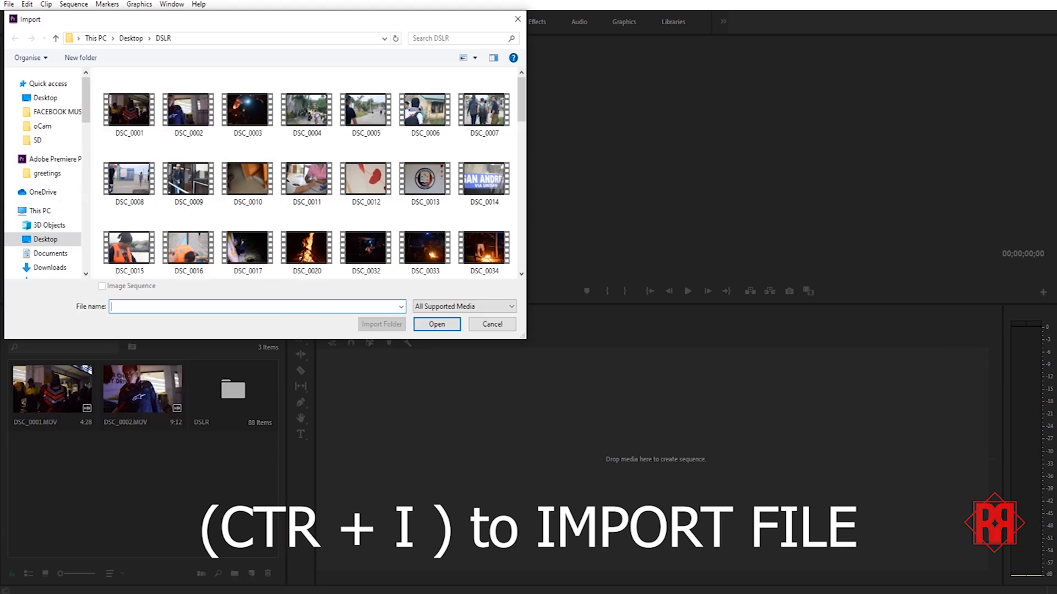
click(56, 38)
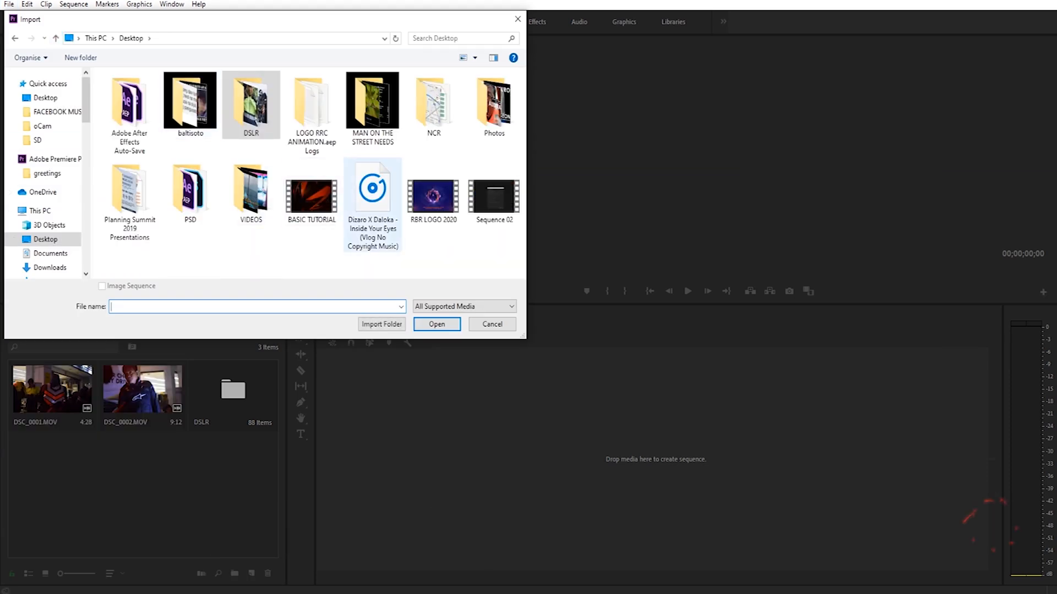
click(372, 204)
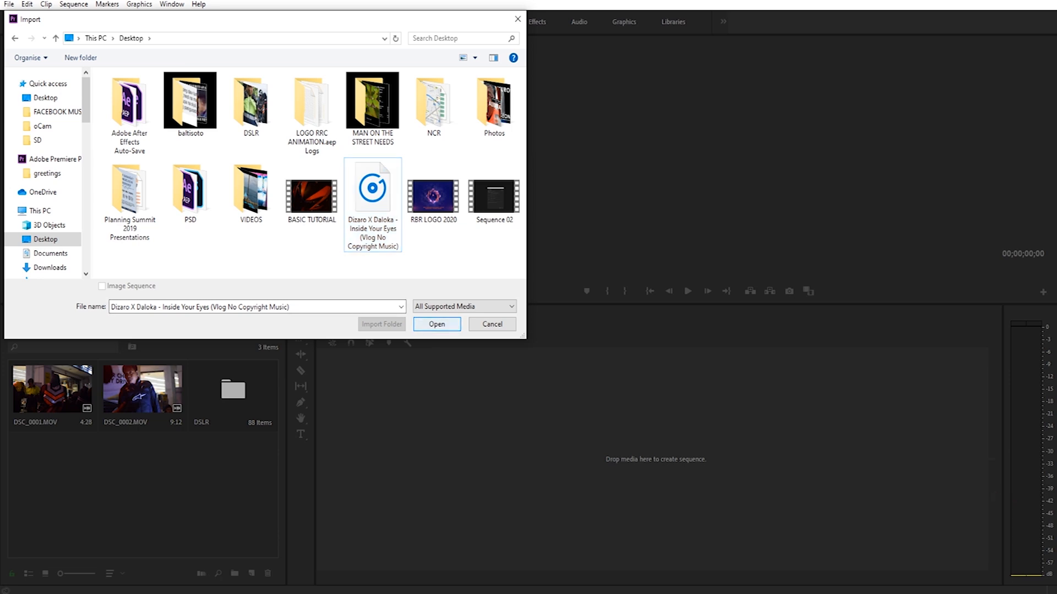
click(518, 19)
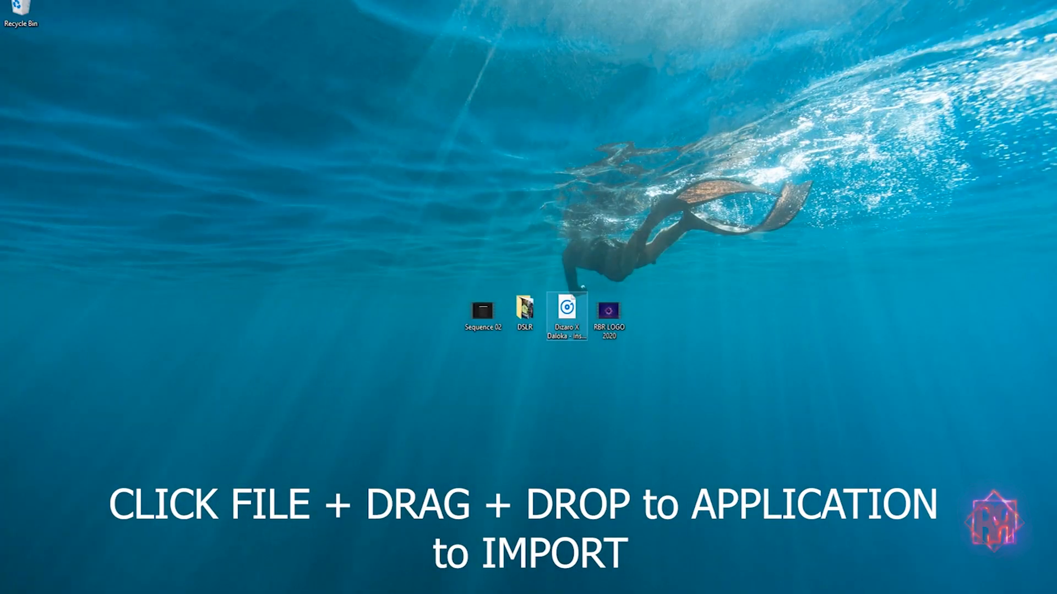
Step: Bring the music file "Dizaro X Daloka - Inside Your Eyes" from the desktop into the project and clear the selection
drag(567, 311, 212, 512)
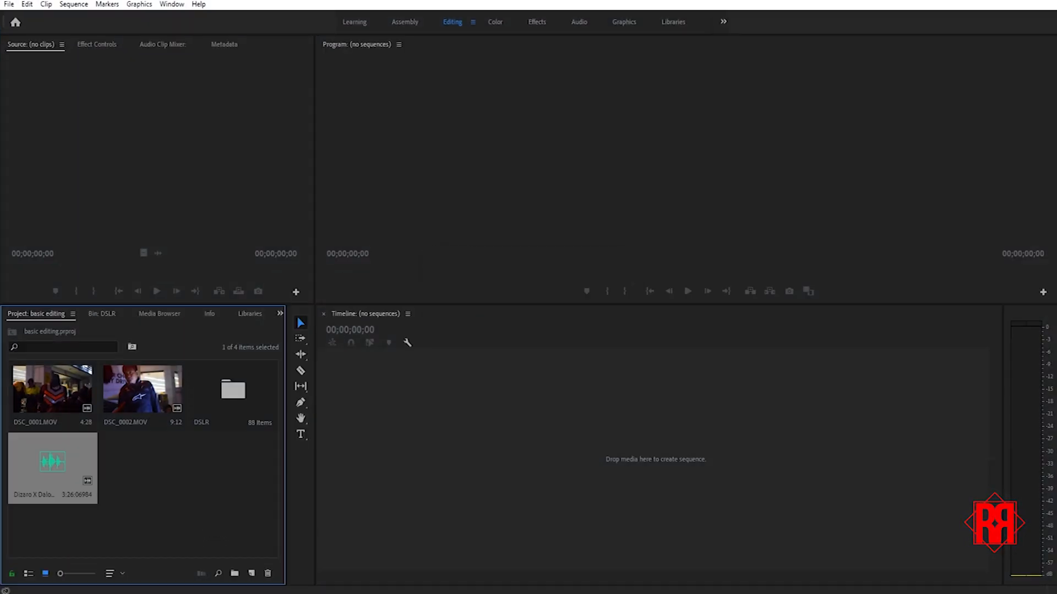
key(ctrl+shift+a)
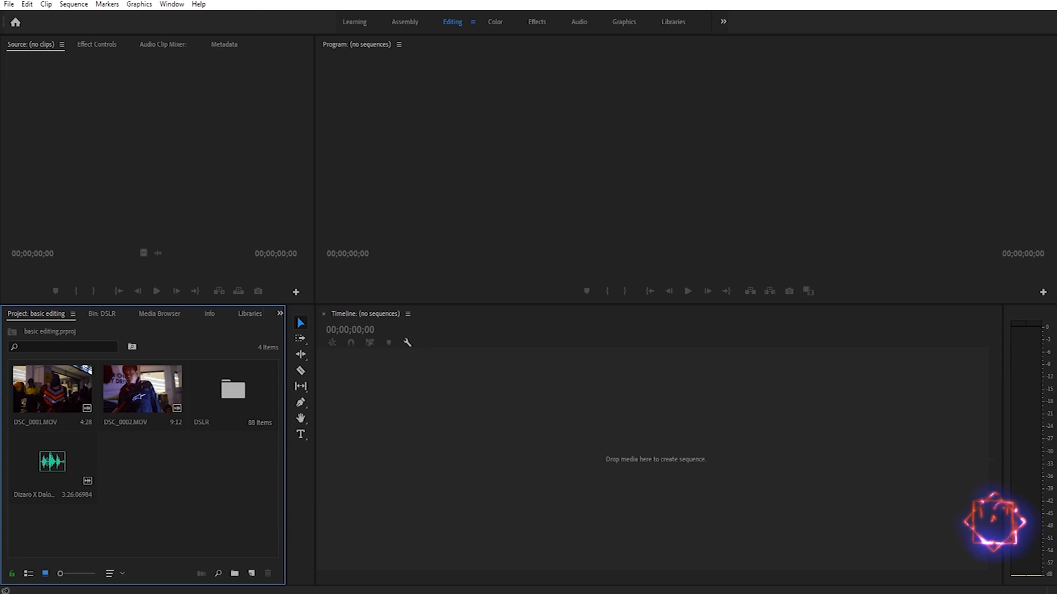
Step: Examine the list of new item types that can be created, including Sequence, without creating anything
key(shift+3)
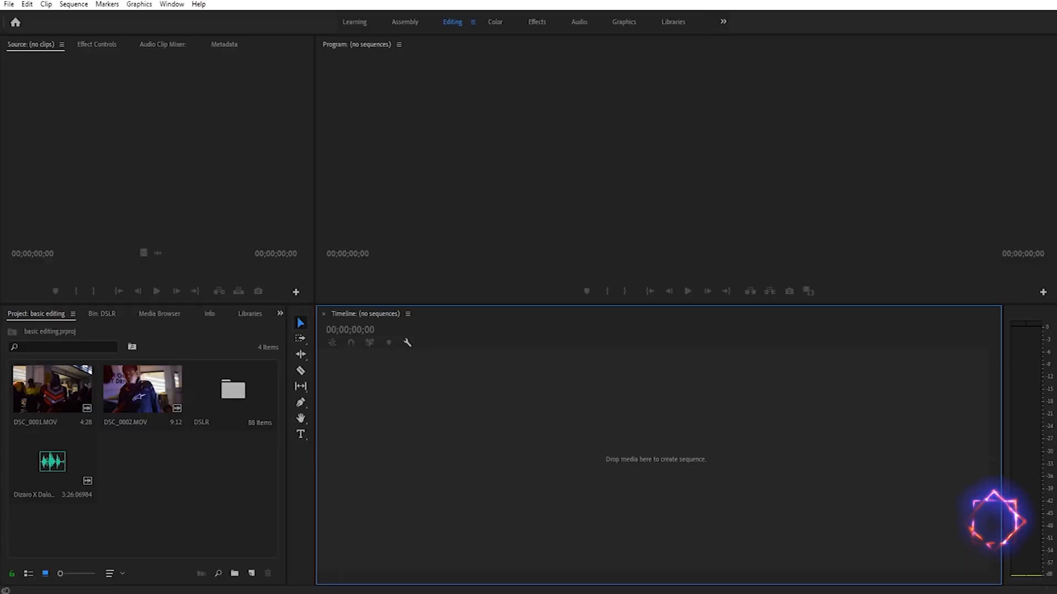
key(alt+f)
key(Escape)
key(alt+e)
key(Left)
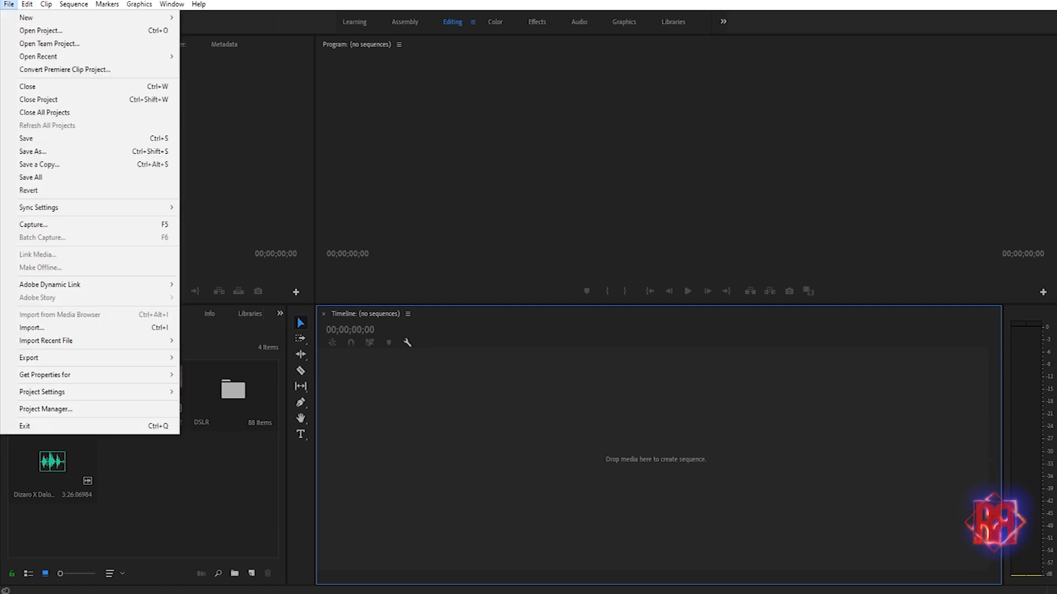
key(Right)
key(Left)
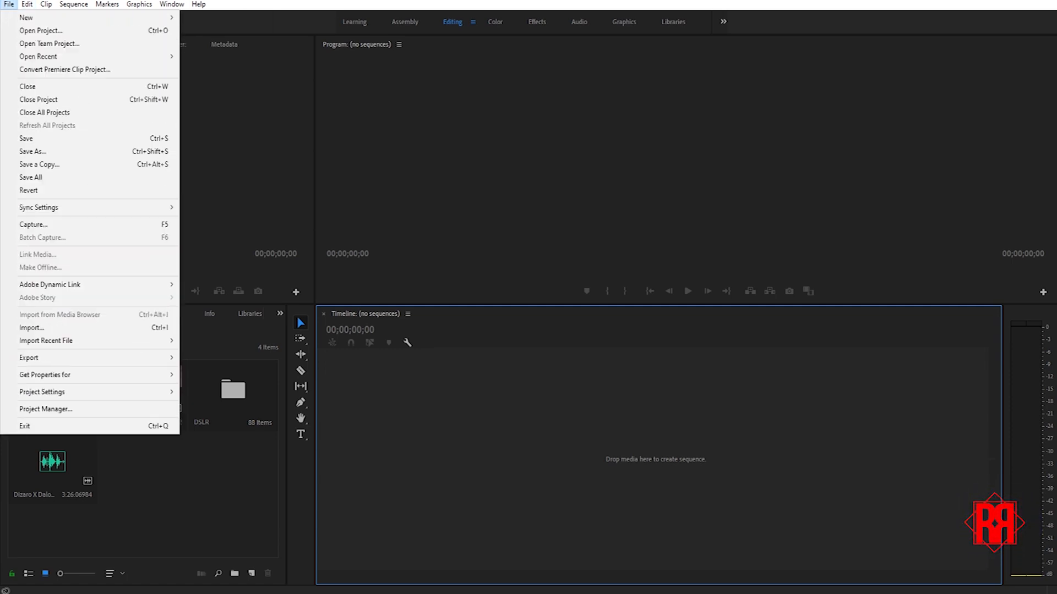
key(Down)
key(Right)
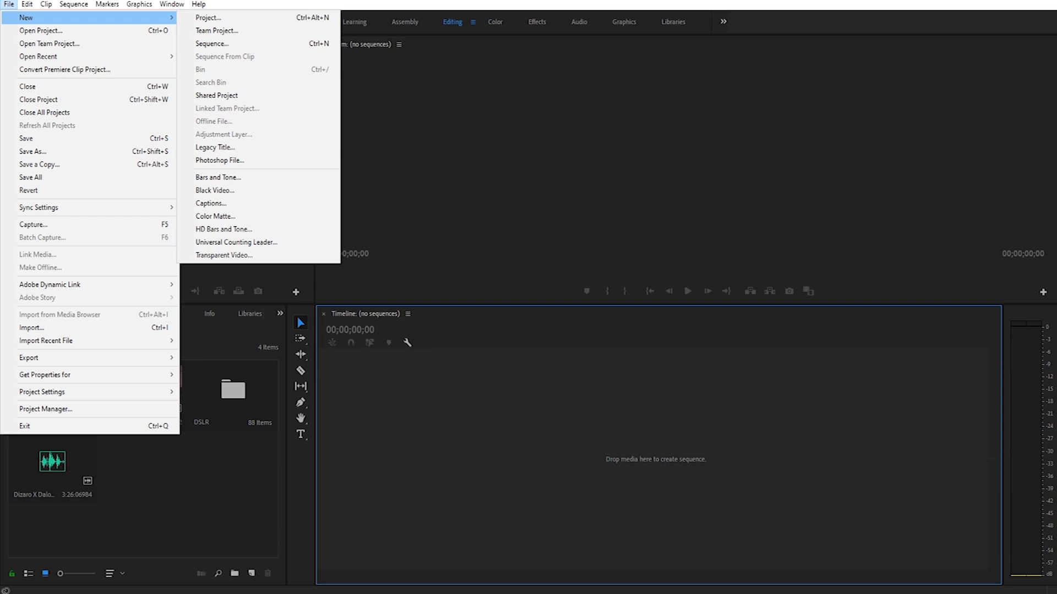
key(Down)
key(Down)
key(Down)
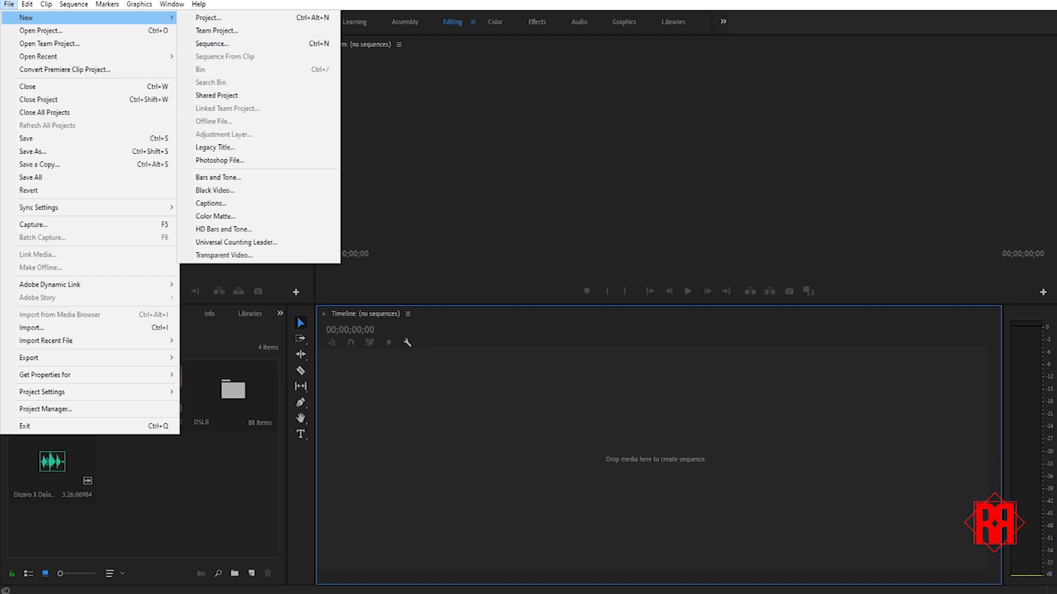
key(Escape)
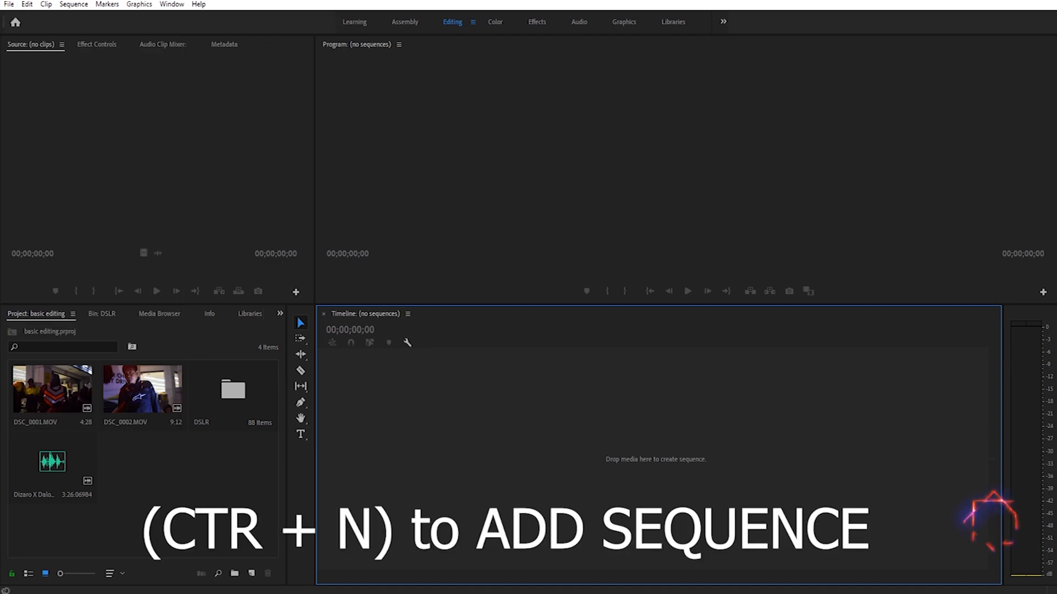
Step: Start a new sequence, look through the HDV presets and keep HDV 1080p30 as the preset
key(ctrl+n)
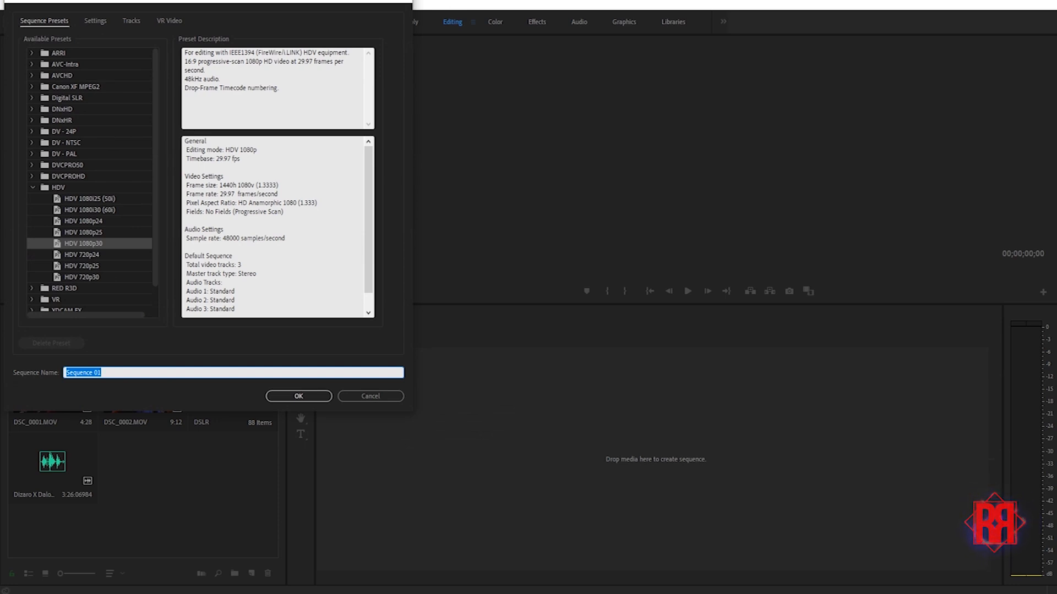
click(83, 232)
click(83, 221)
click(89, 199)
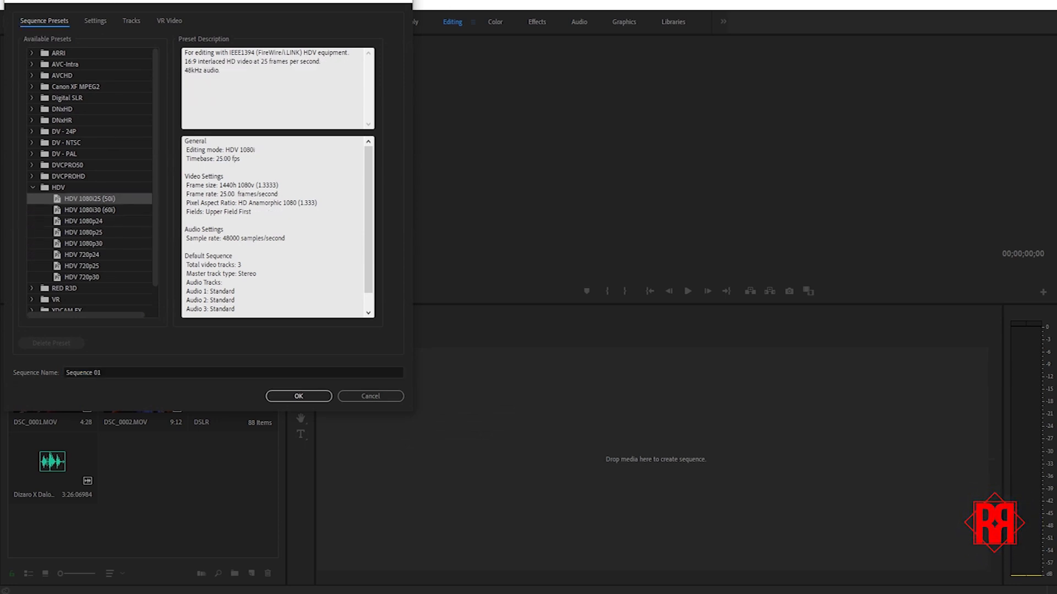
key(Down)
key(Down)
key(Down)
key(Down)
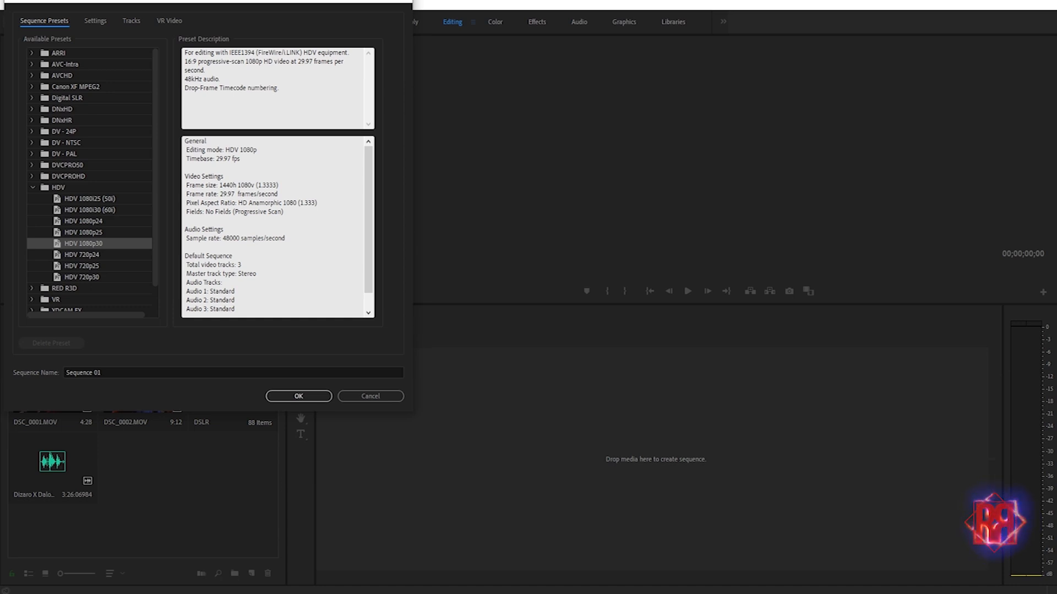
scroll(89, 180, down, 2)
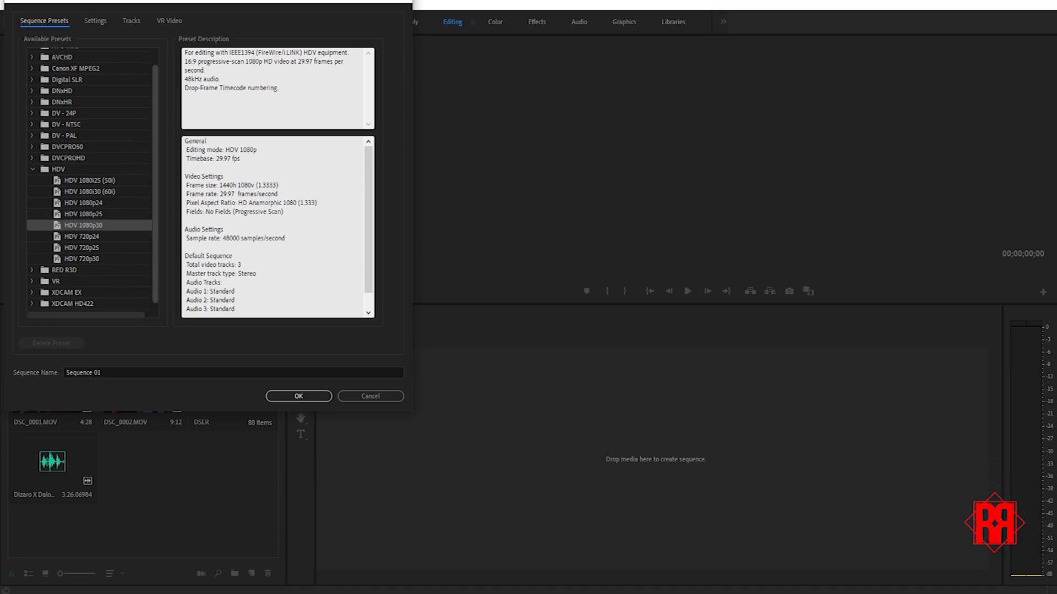
scroll(89, 179, up, 2)
Step: Name the new sequence "basic" and create it
drag(108, 372, 65, 373)
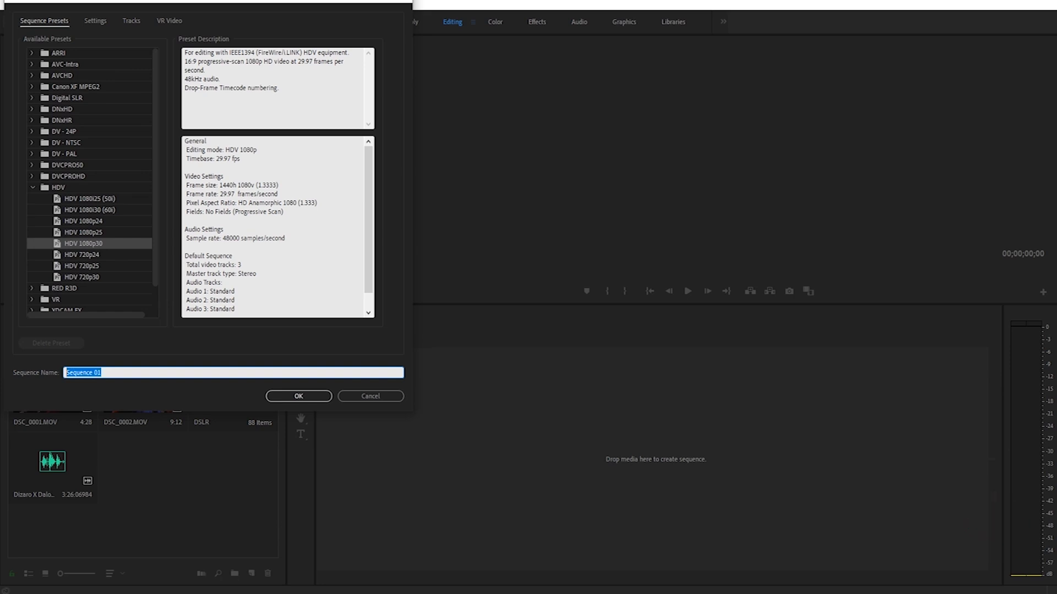
text(basic)
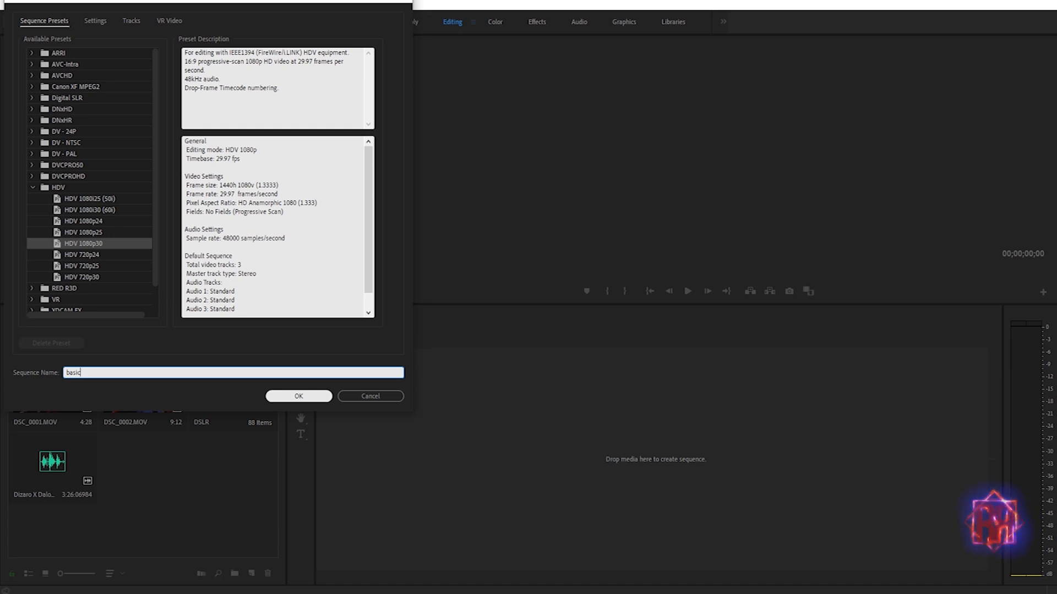
key(Return)
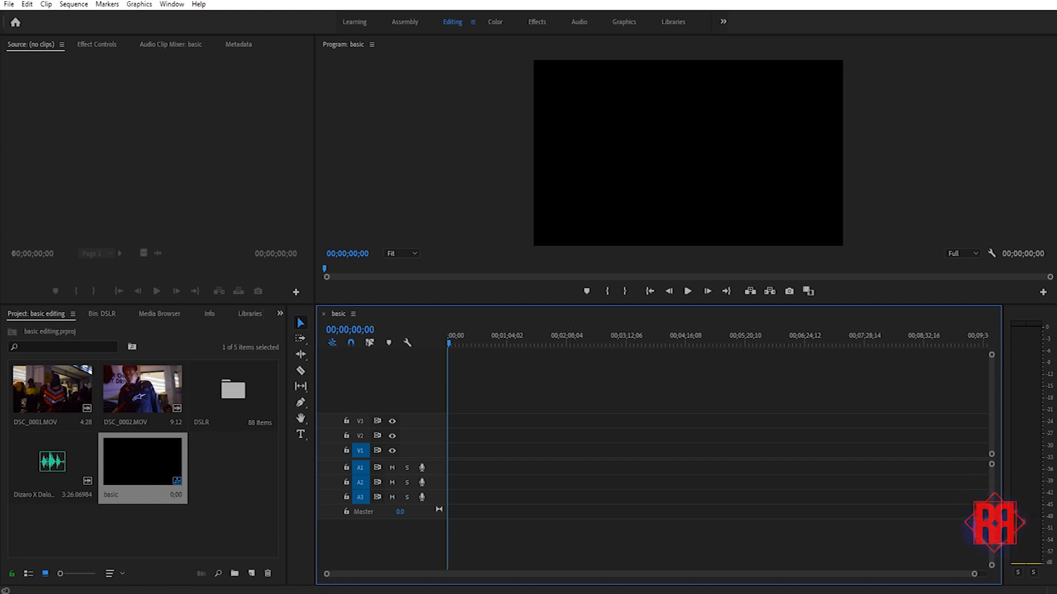
Step: Place the imported music file on audio track A1 at the start of the sequence and enlarge the timeline scale
click(231, 468)
drag(52, 462, 457, 469)
drag(878, 574, 626, 574)
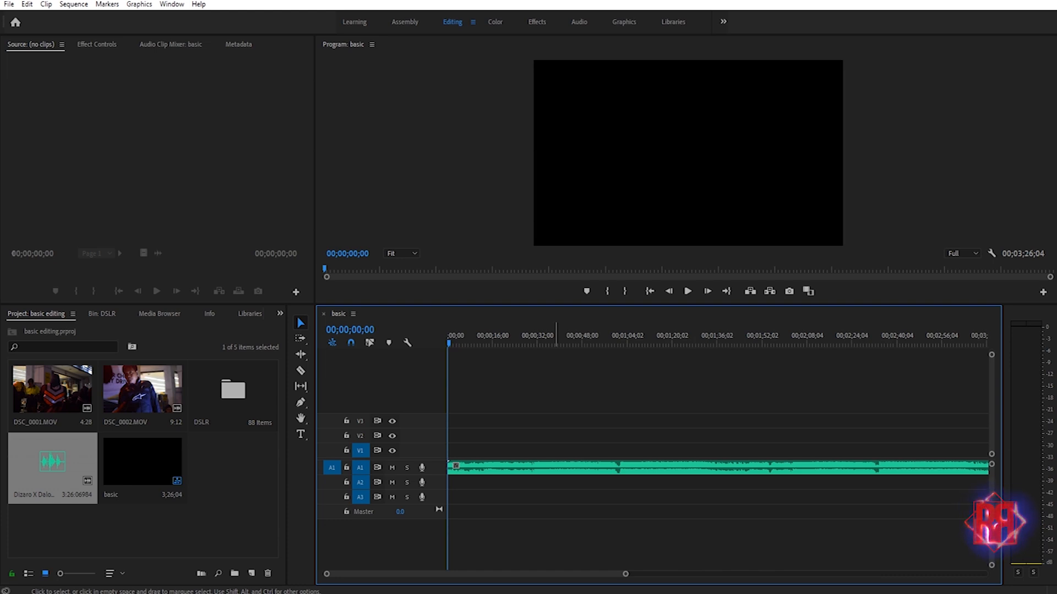
Step: Play the first few seconds of the music, pausing and resuming once, and deselect the music clip
key(space)
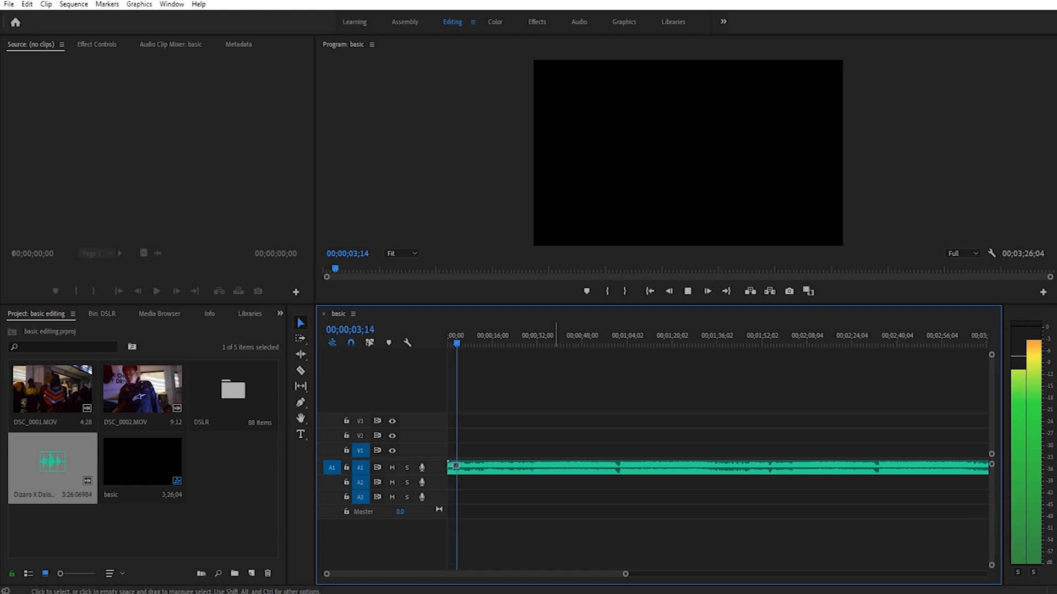
key(space)
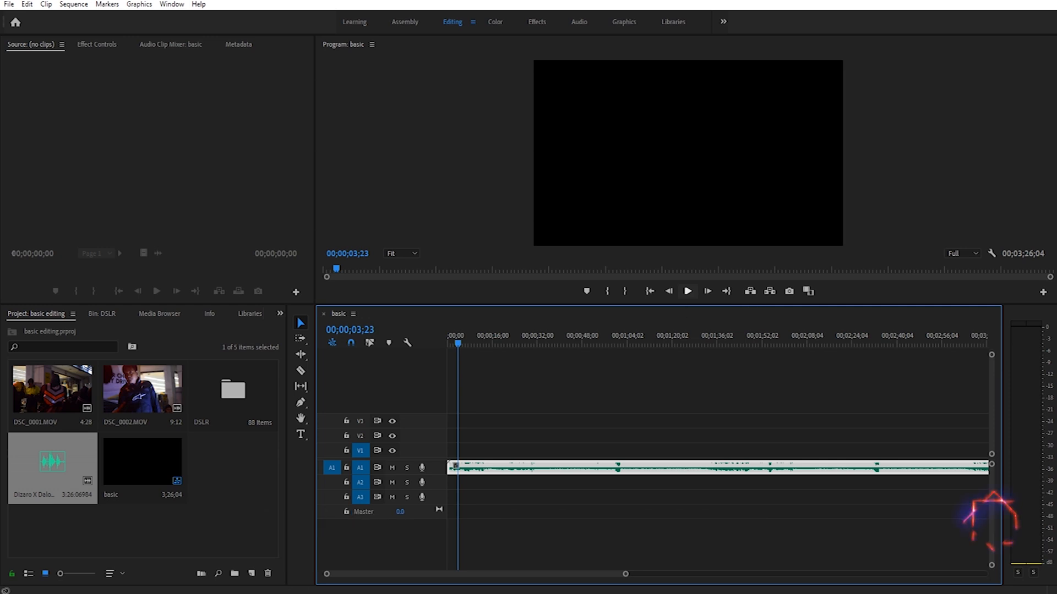
click(687, 291)
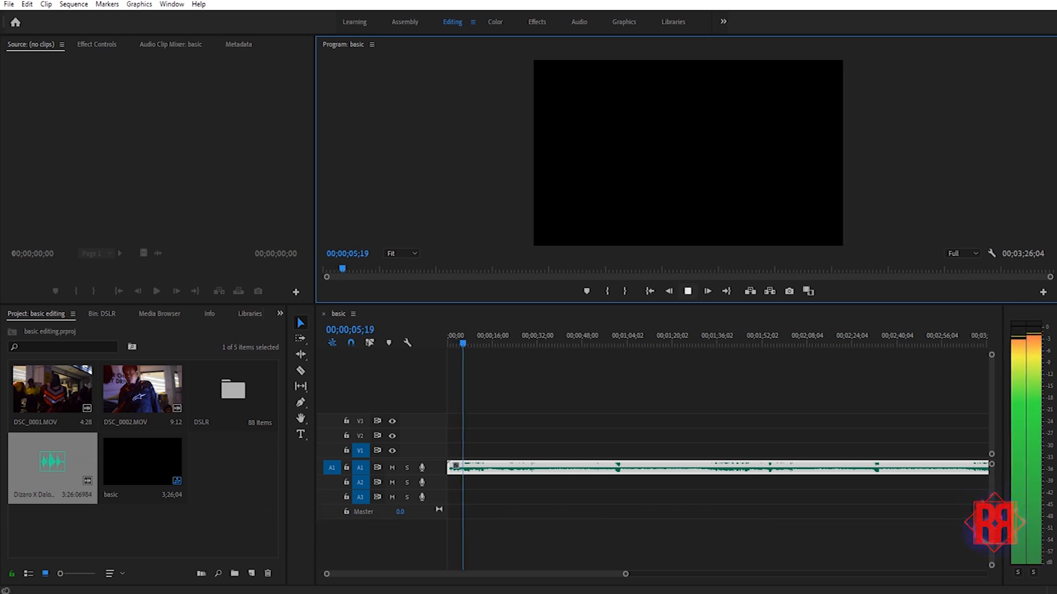
key(space)
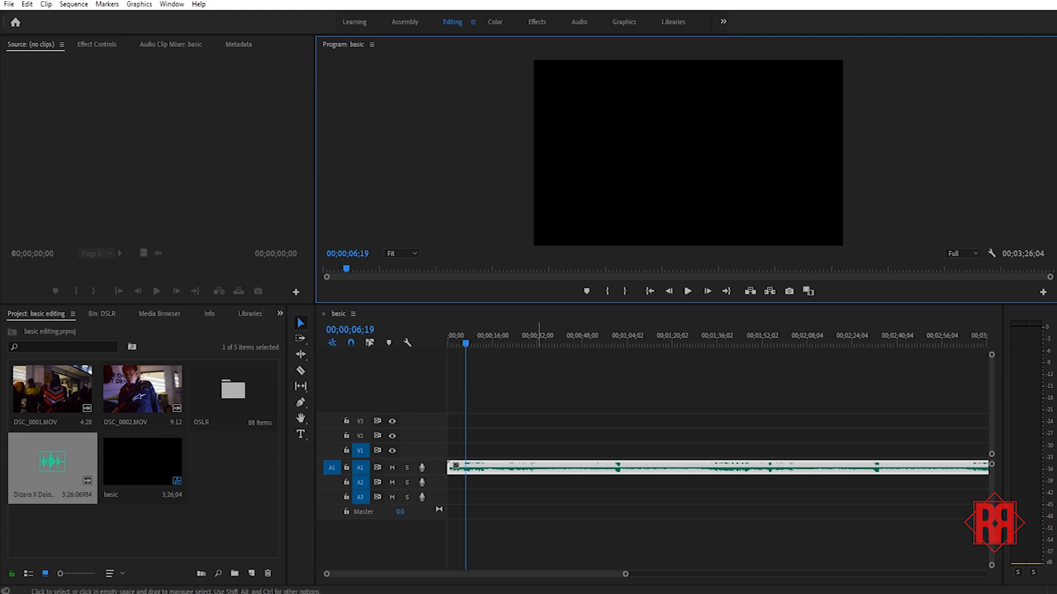
click(542, 386)
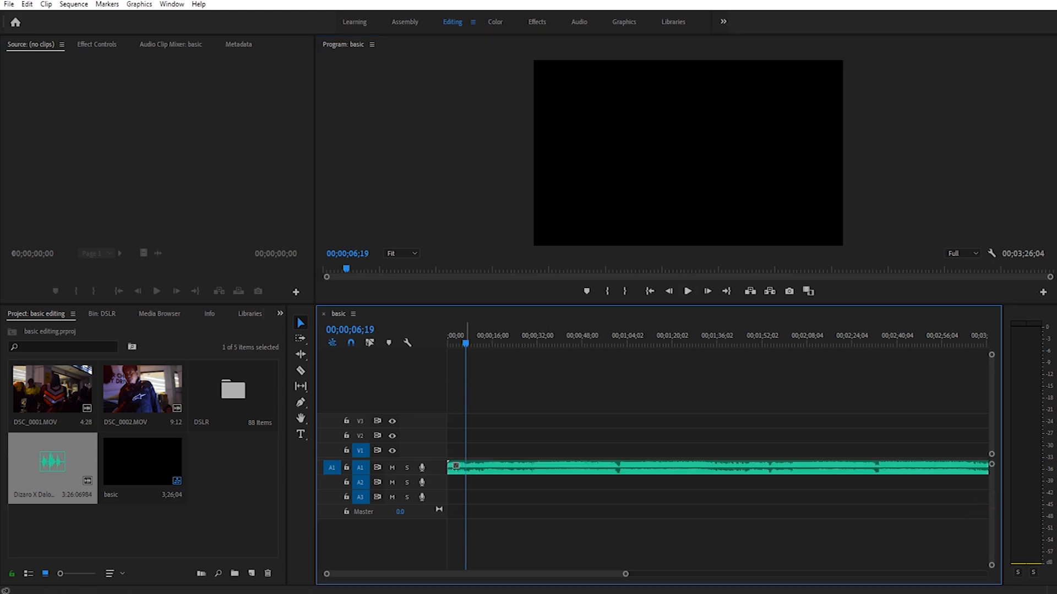
Step: Scrub through the sequence to 00;01;01;02 and play the music briefly from there
mouse_move(465, 343)
mouse_down()
mouse_move(501, 342)
mouse_move(447, 343)
mouse_up()
drag(51, 273, 424, 273)
click(260, 385)
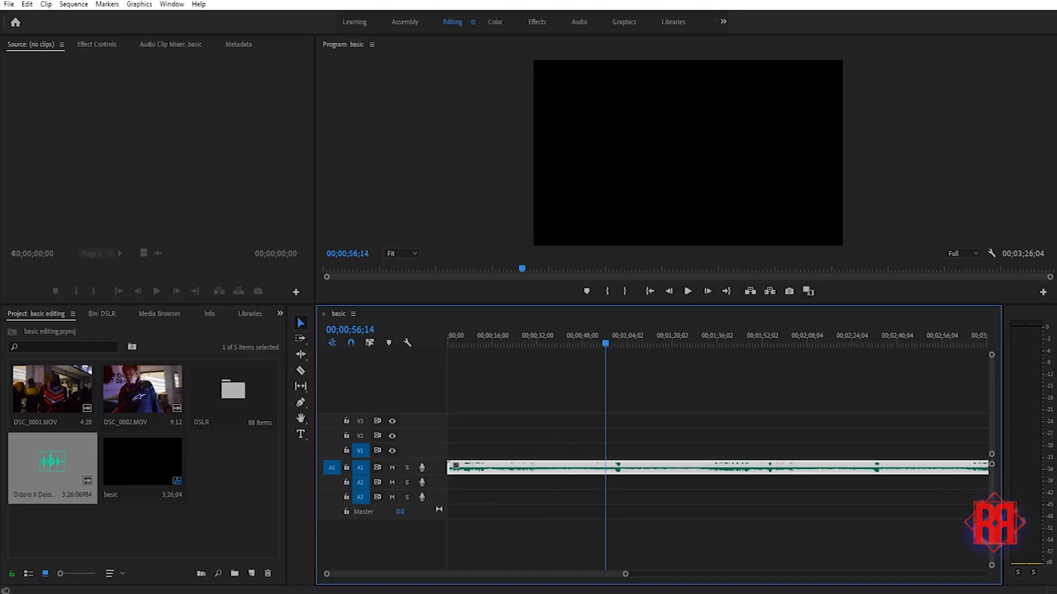
drag(605, 343, 619, 342)
click(661, 385)
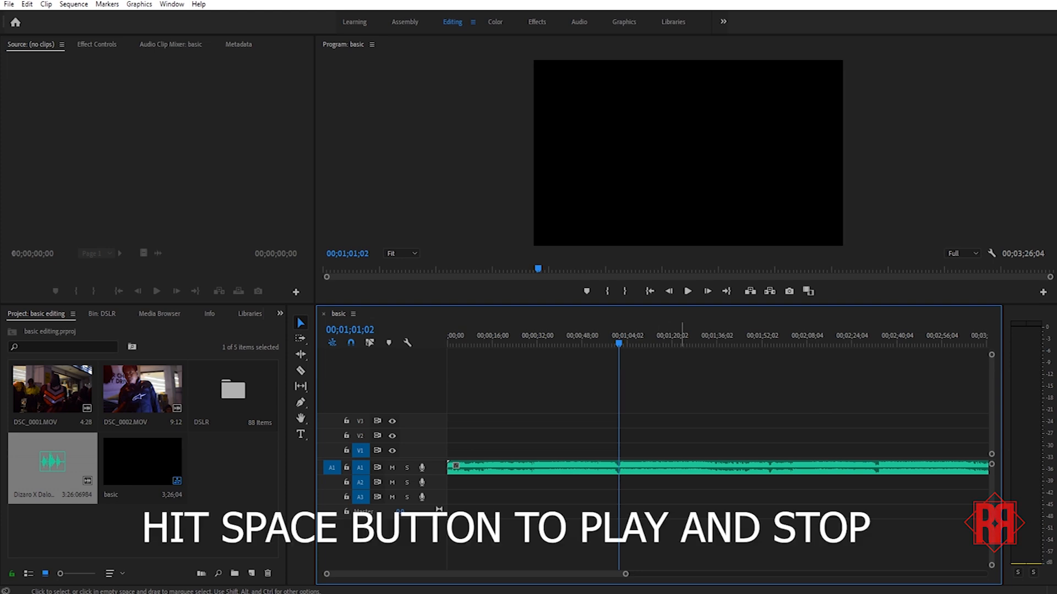
key(space)
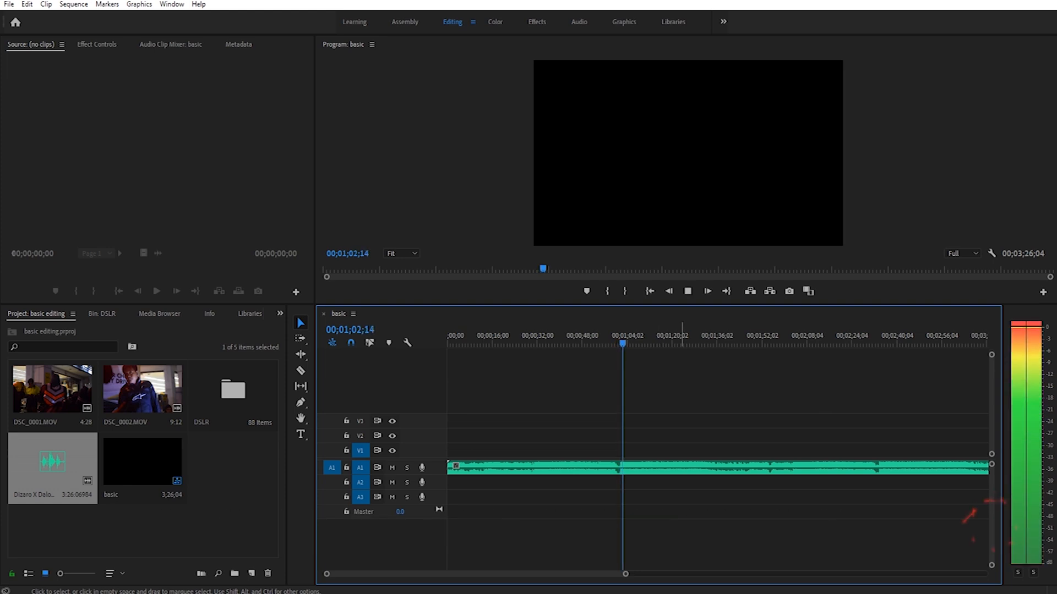
key(space)
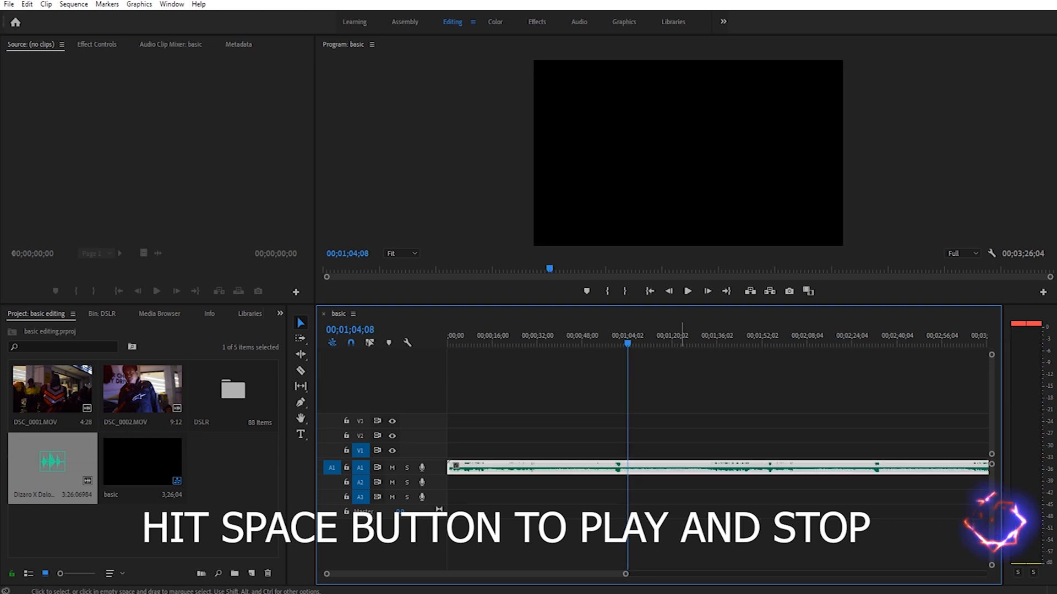
Step: Return the playhead to the start of the sequence and clear the selection
drag(627, 335, 447, 335)
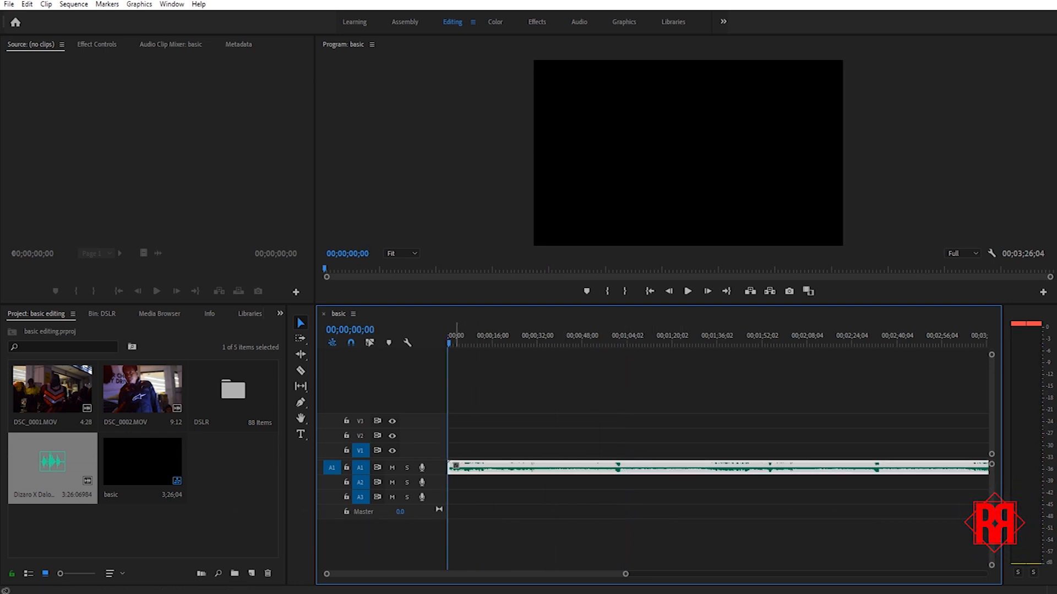
key(space)
click(231, 468)
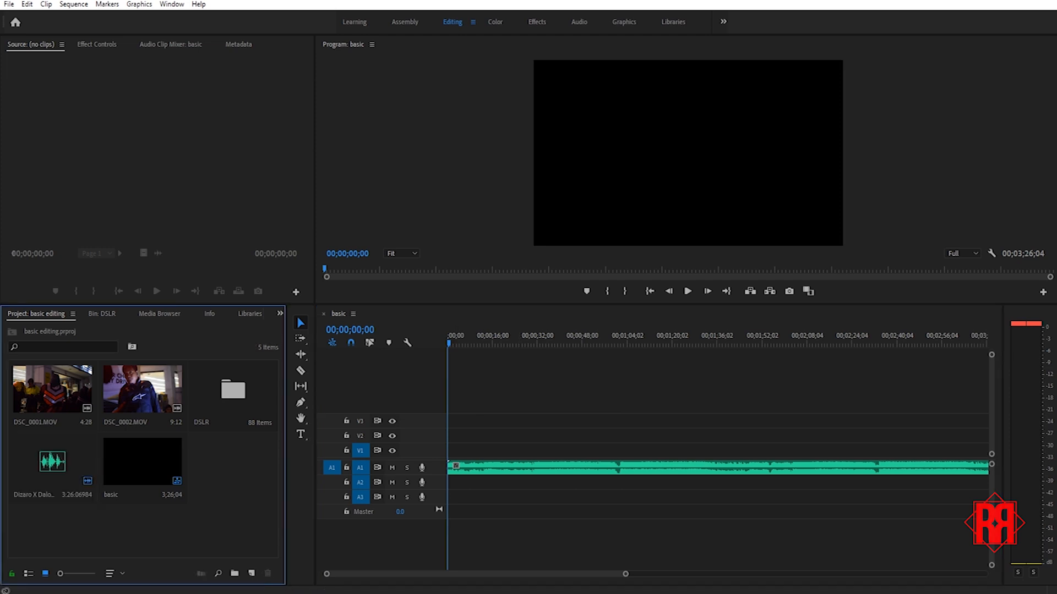
Step: Place the whole DSC_0001 clip with its audio at the start of tracks V1 and A1, and play the sequence
double_click(51, 410)
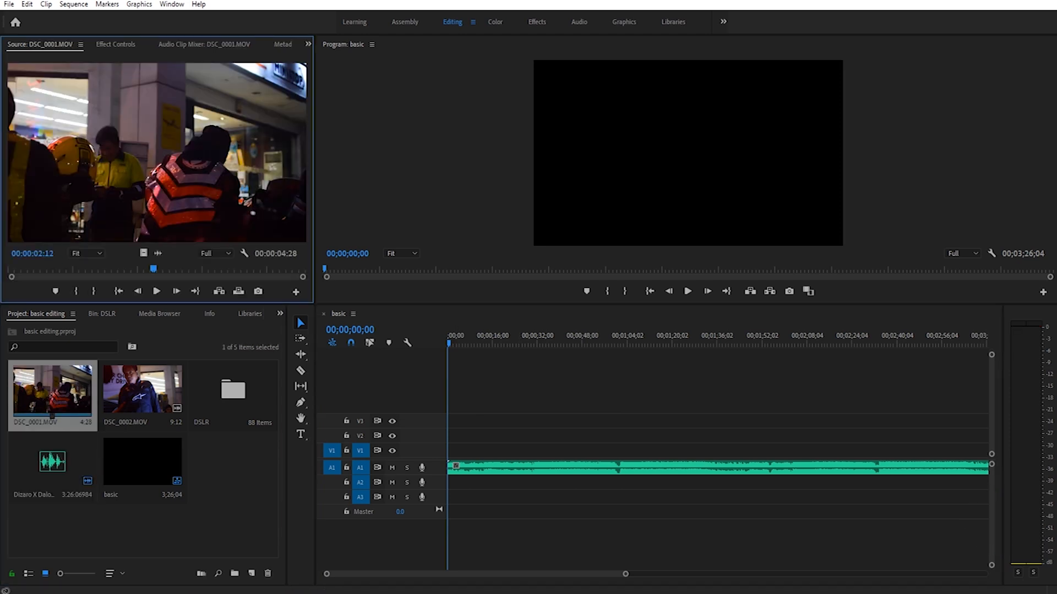
click(51, 413)
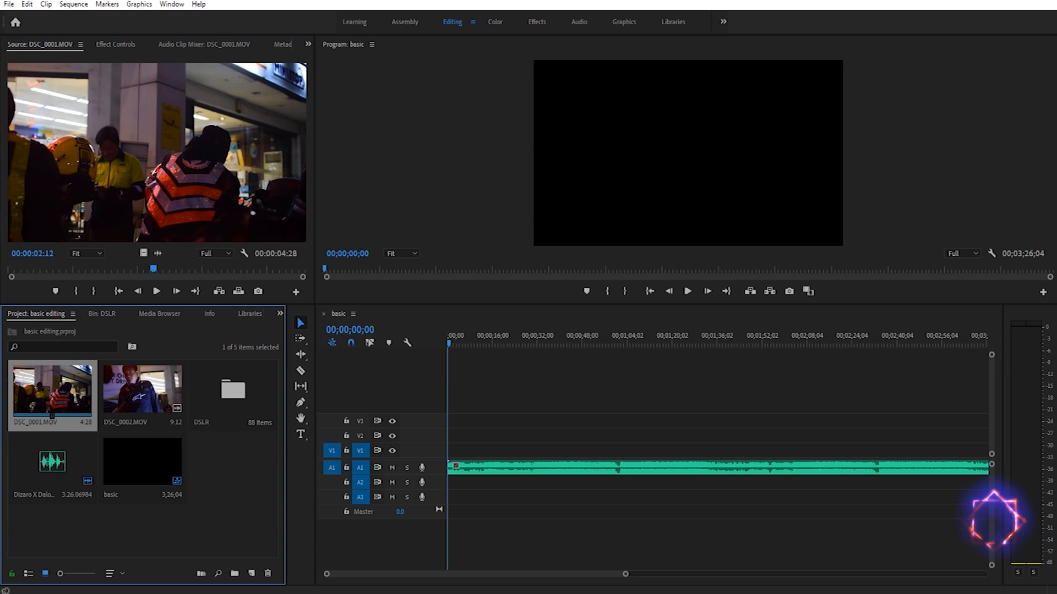
drag(52, 411, 453, 450)
click(479, 467)
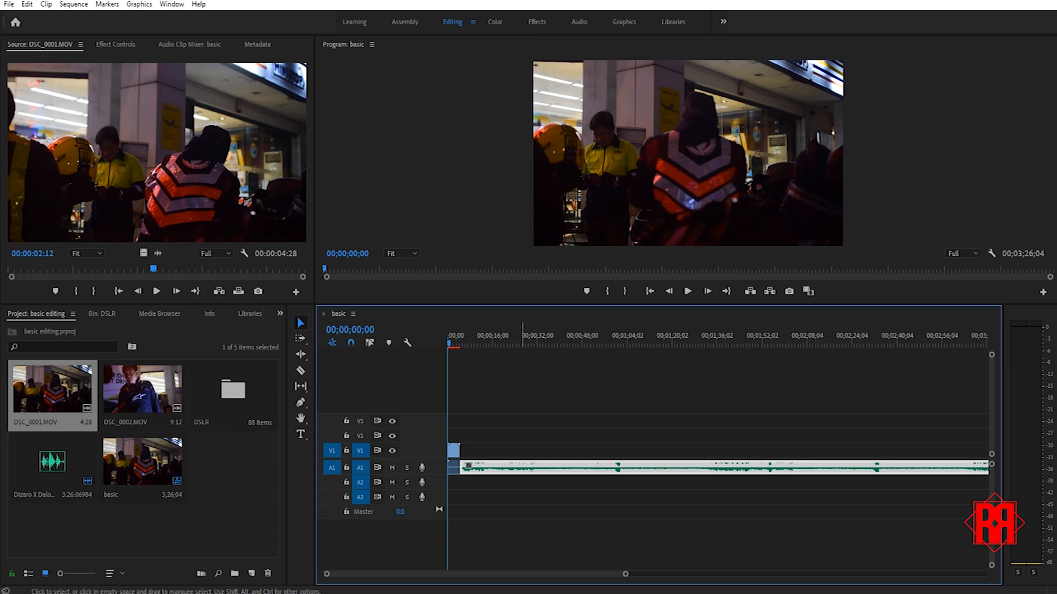
key(space)
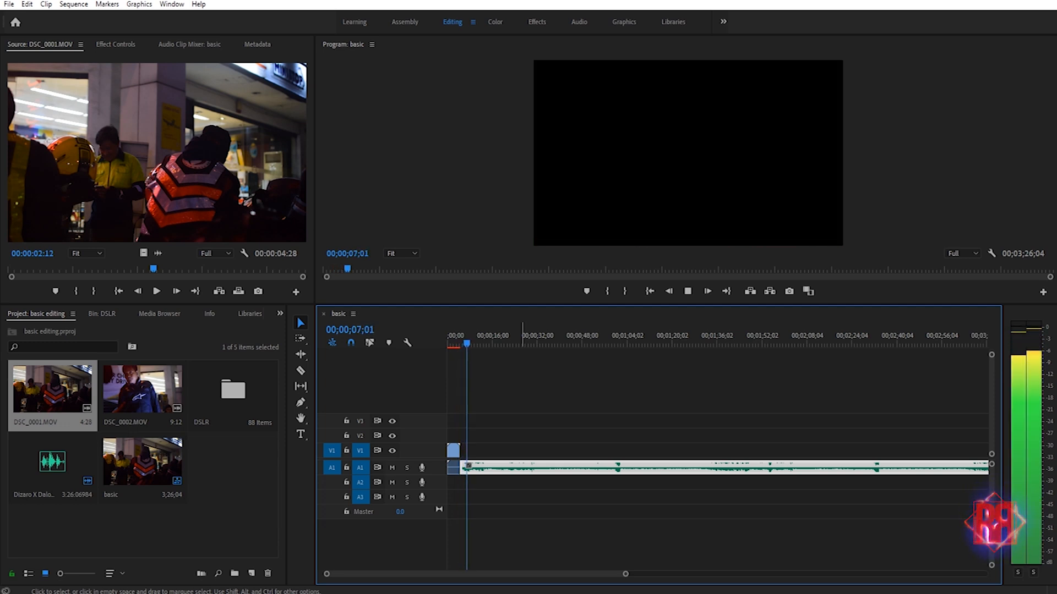
key(space)
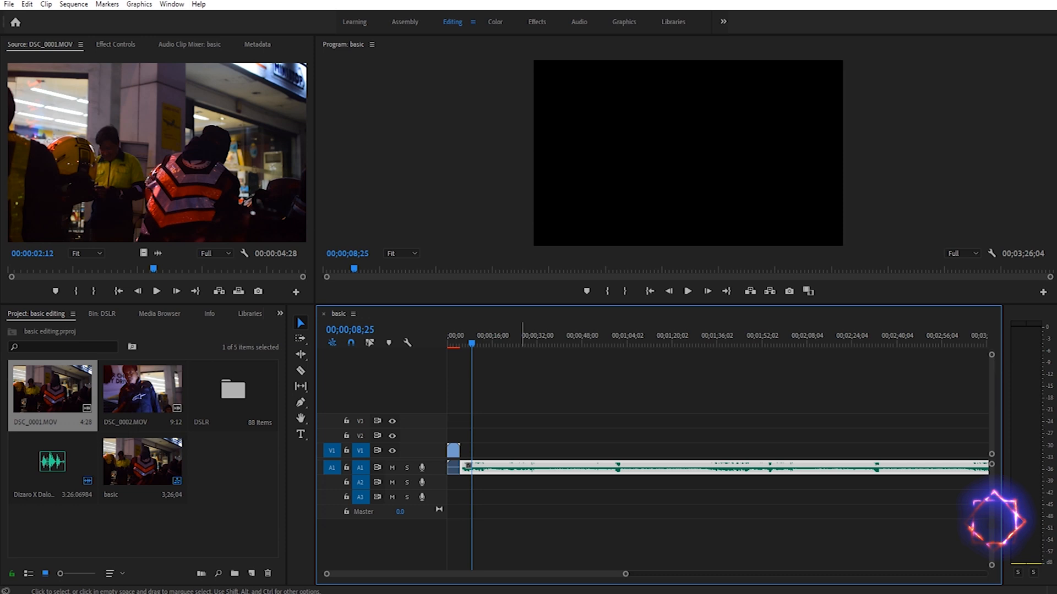
Step: Undo the placement of the DSC_0001 clip, return the playhead to the sequence start and deselect the music
key(ctrl+z)
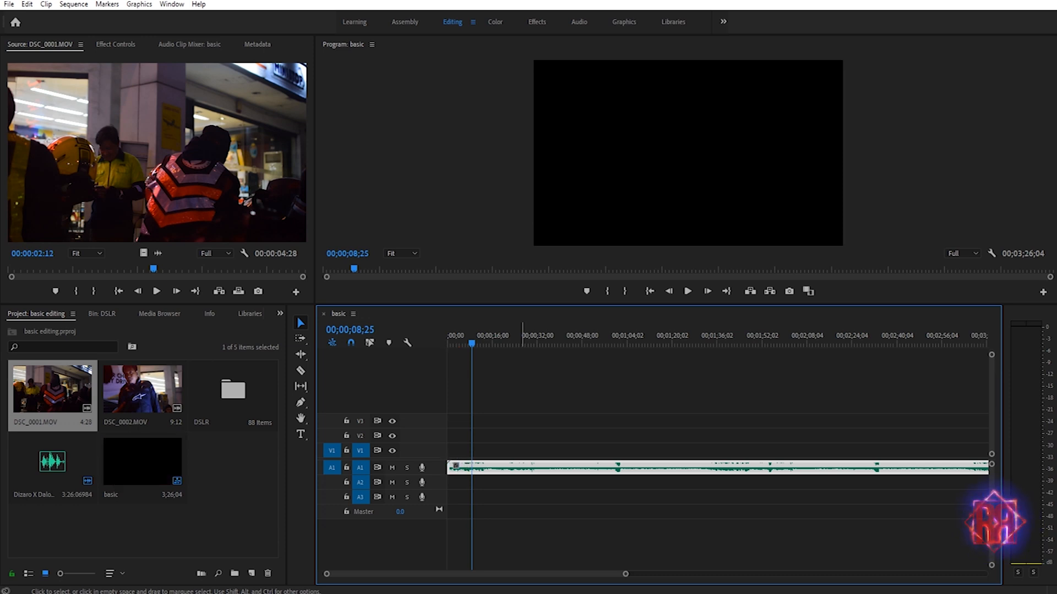
key(Home)
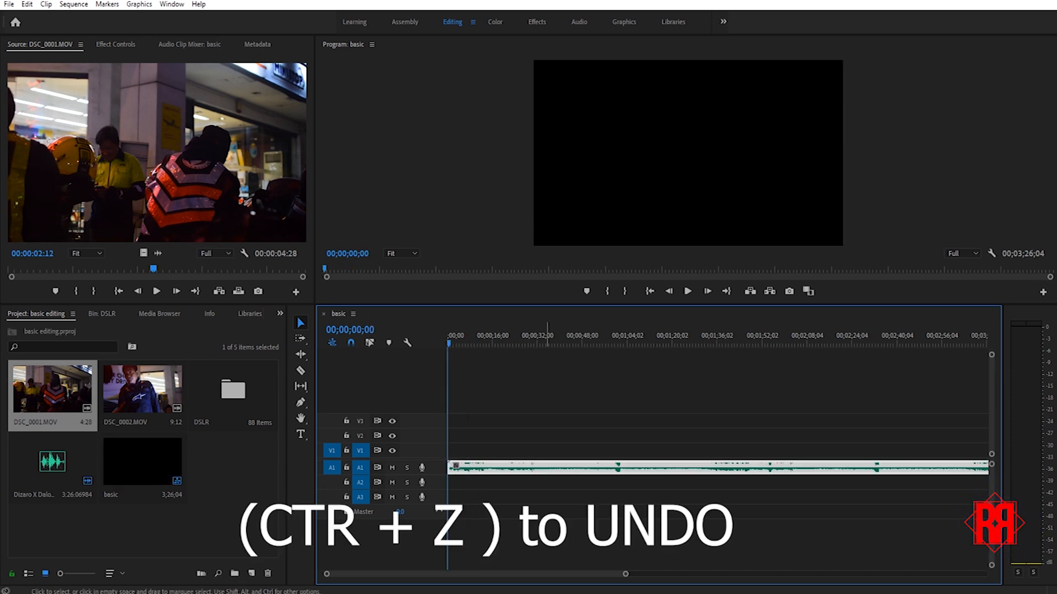
click(547, 386)
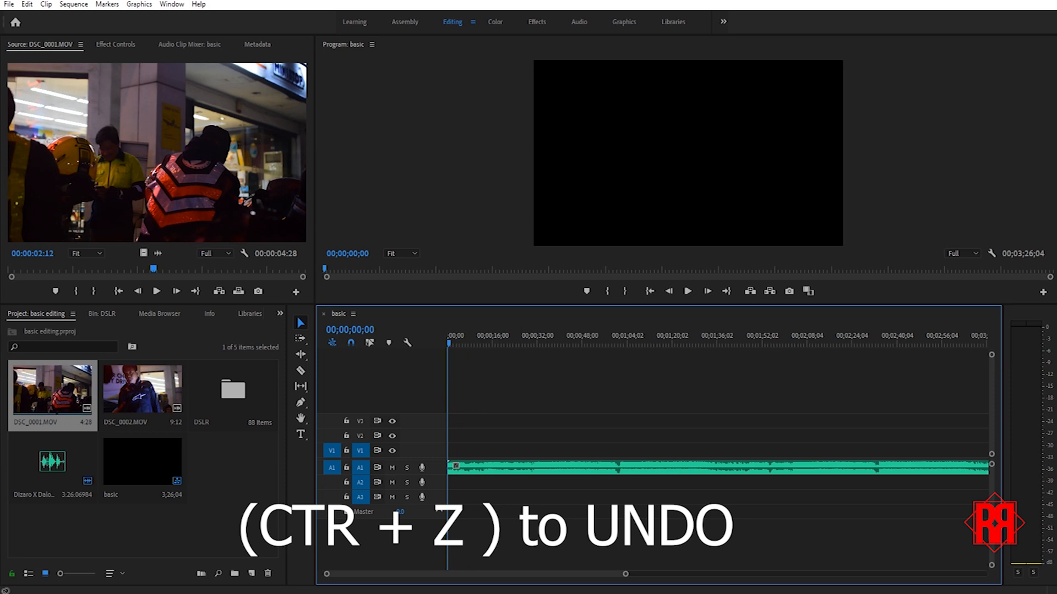
Step: Open DSC_0001 in the Source monitor and mark its In point at 00:00:01:06 and Out point at 00:00:01:44
double_click(52, 390)
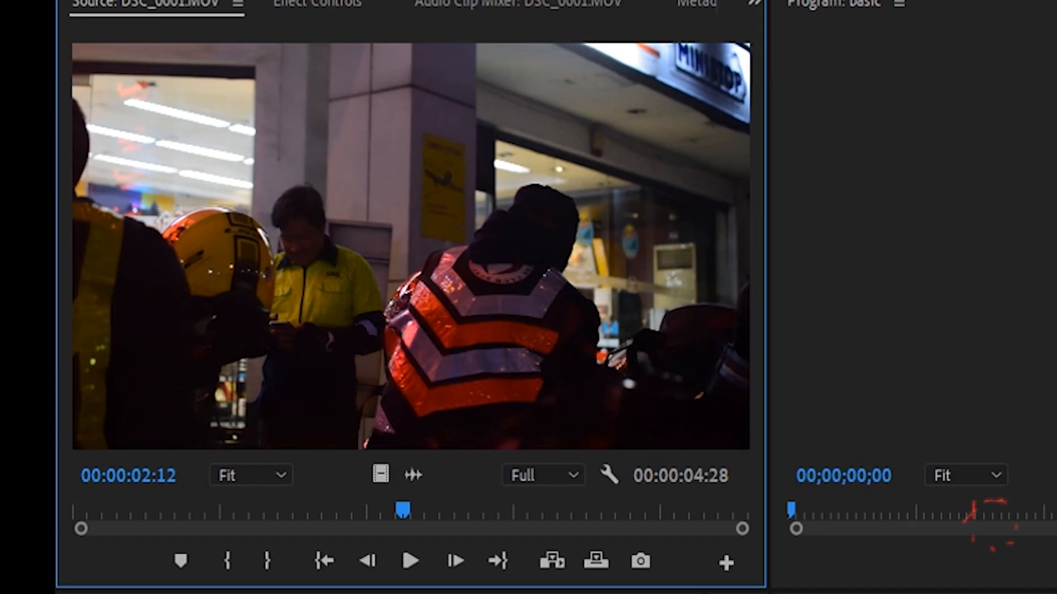
drag(153, 268, 9, 269)
drag(76, 510, 205, 510)
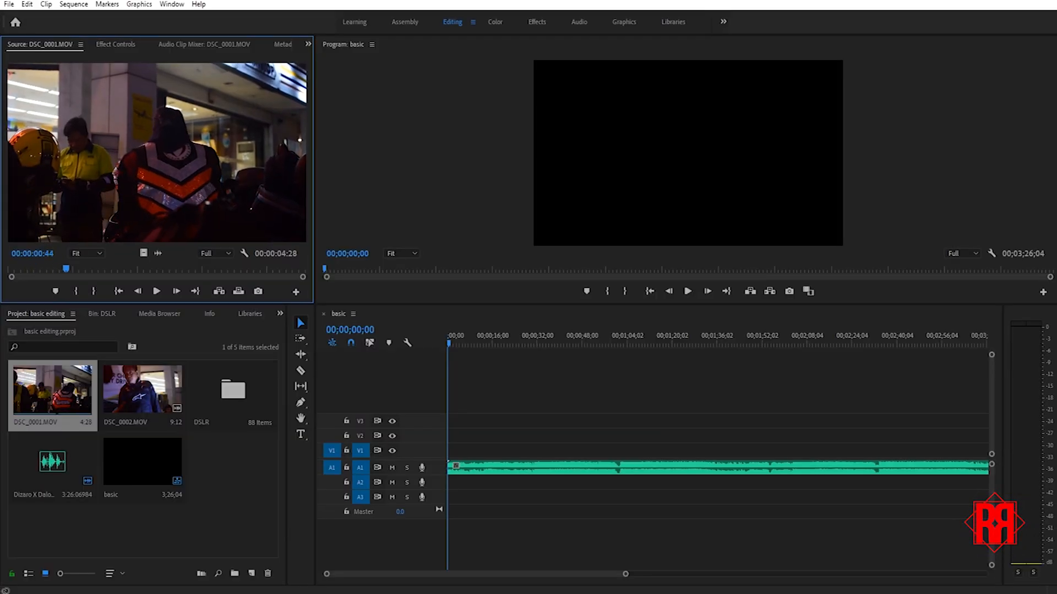
drag(66, 268, 87, 268)
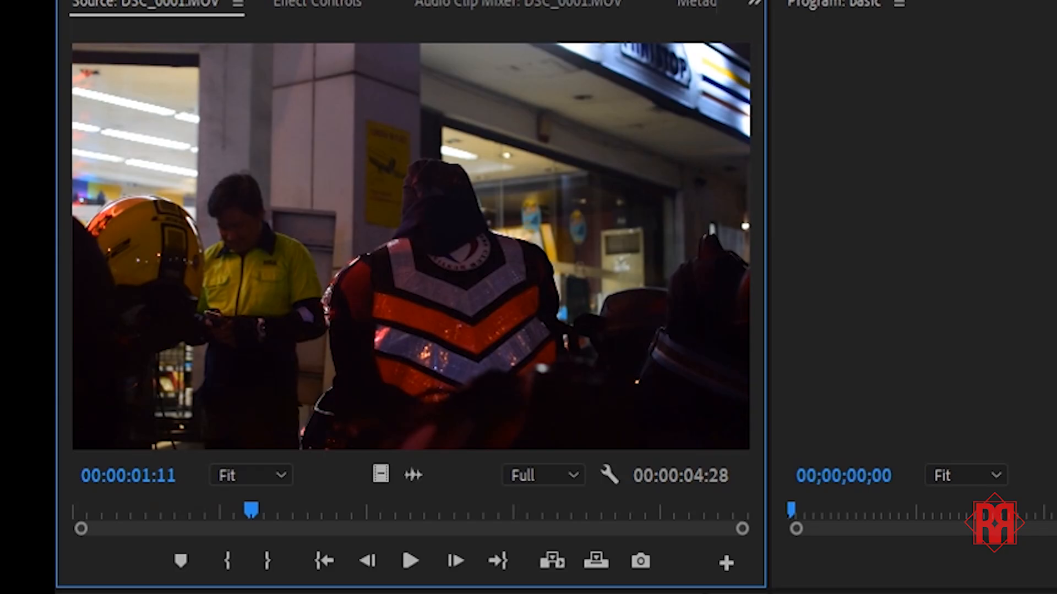
drag(251, 510, 237, 510)
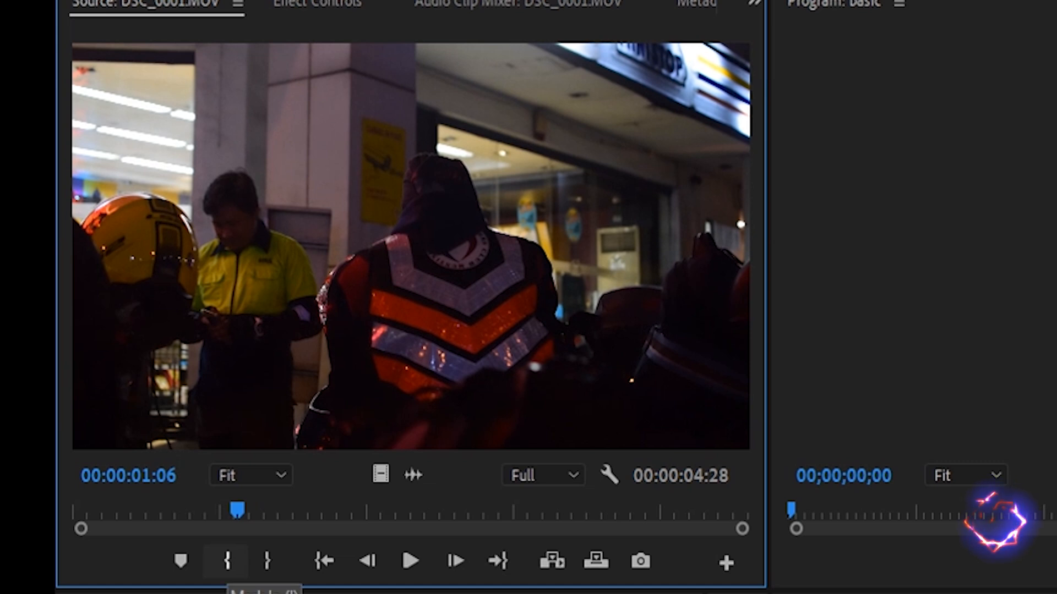
click(227, 561)
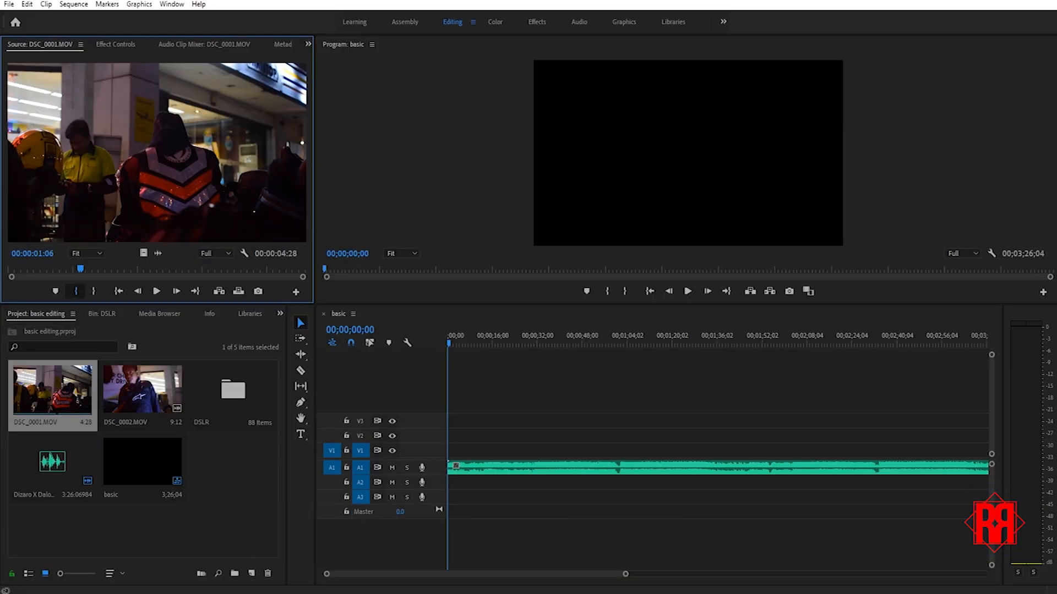
key(i)
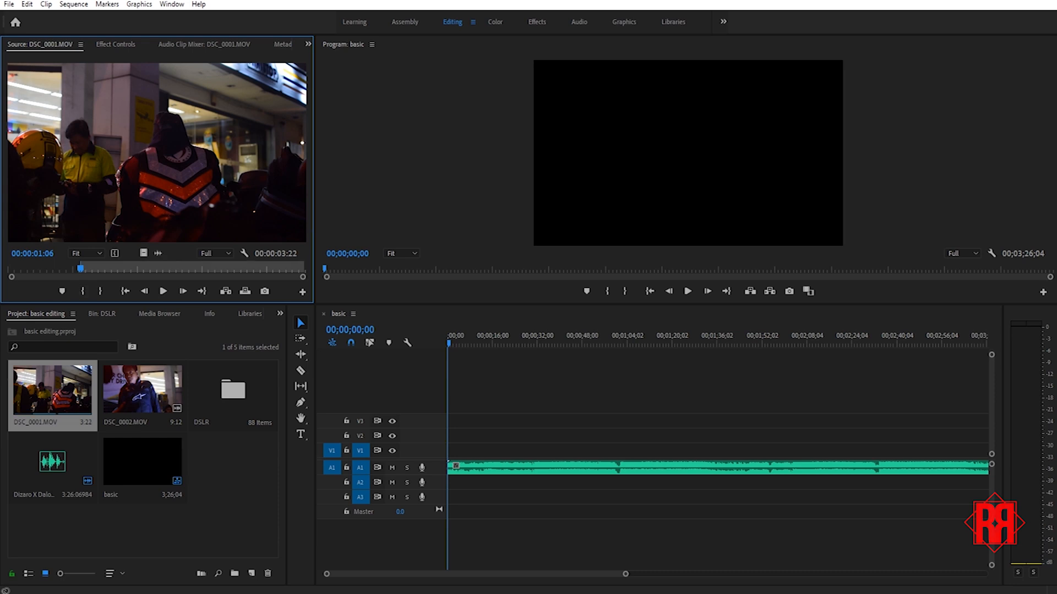
key(space)
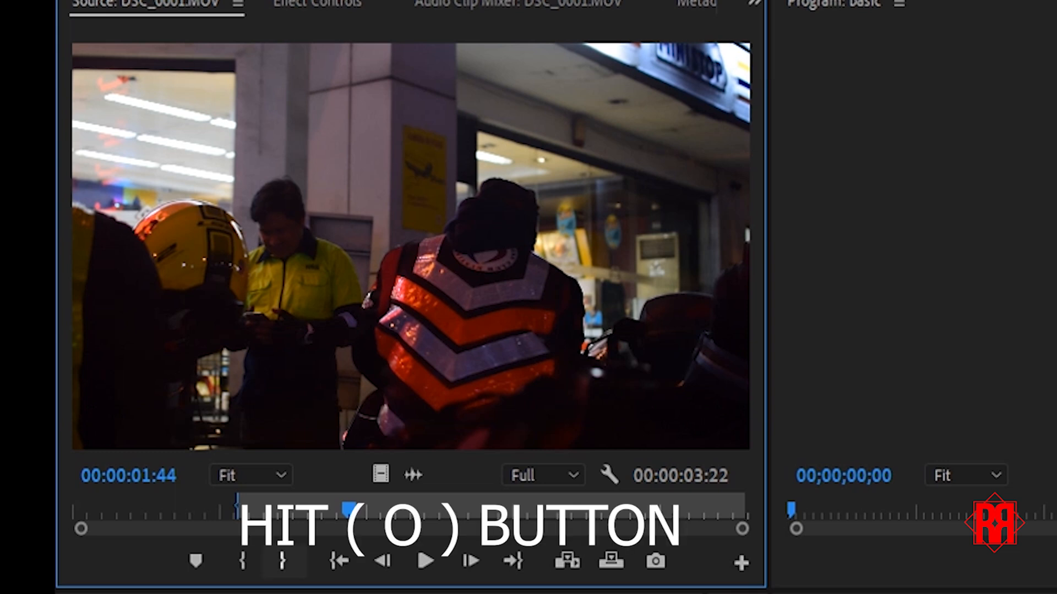
key(o)
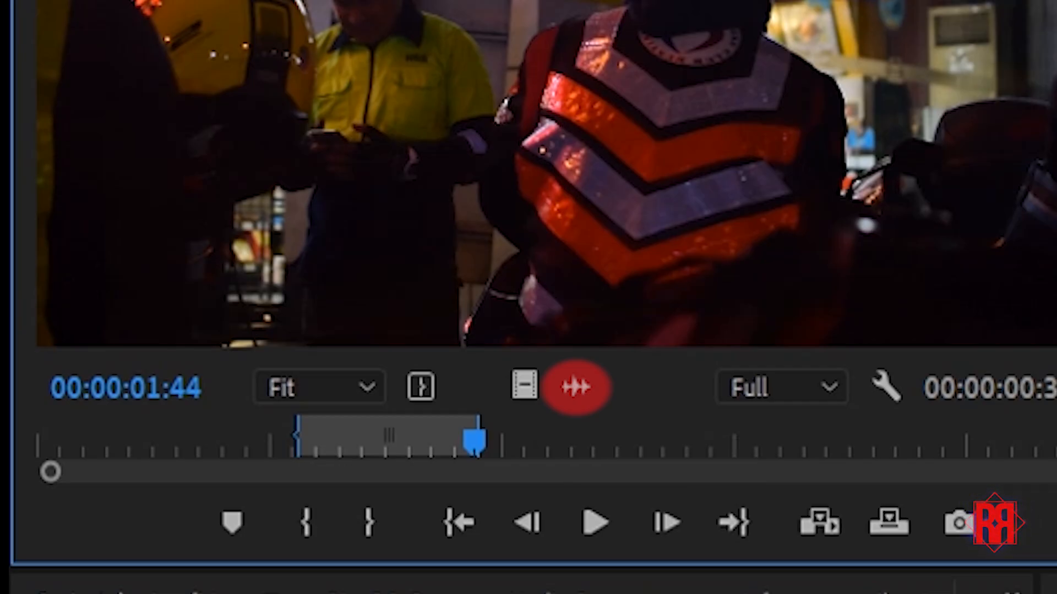
Step: Place only the video of the marked DSC_0001 range at the start of track V1, without its audio
drag(576, 387, 468, 469)
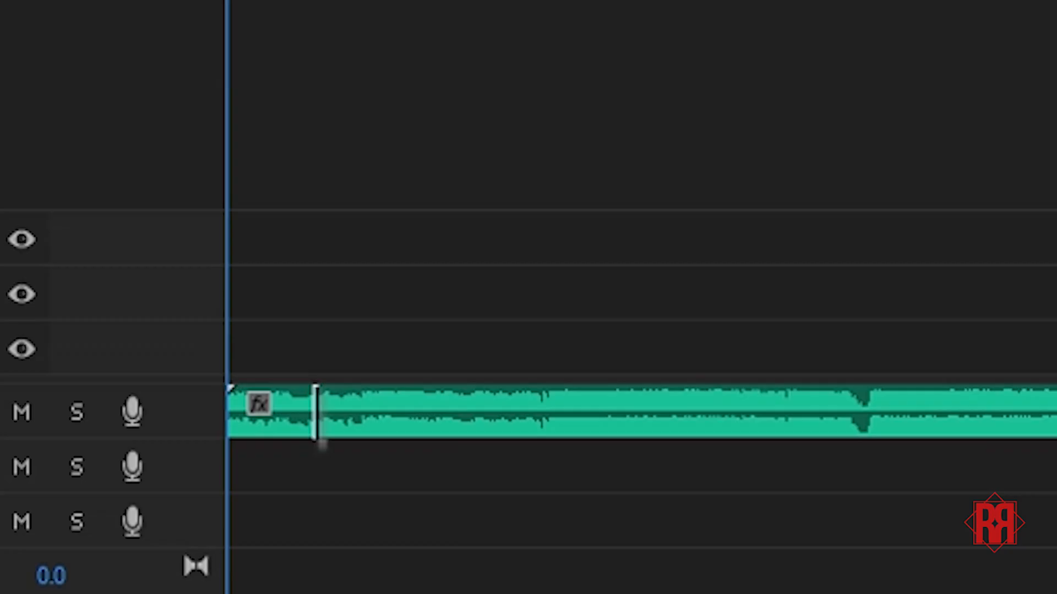
drag(302, 412, 230, 418)
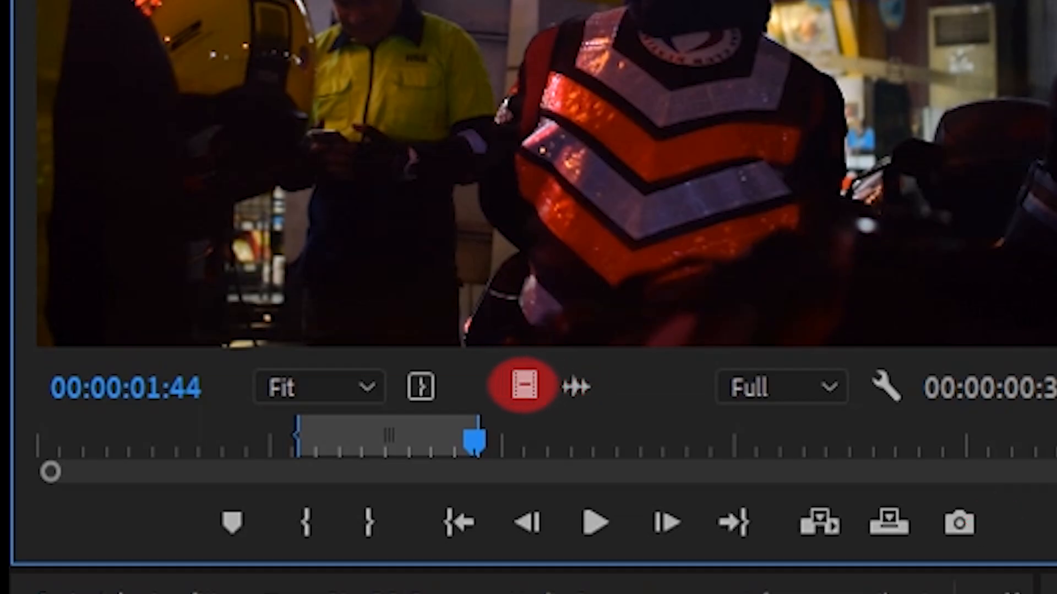
drag(523, 384, 448, 451)
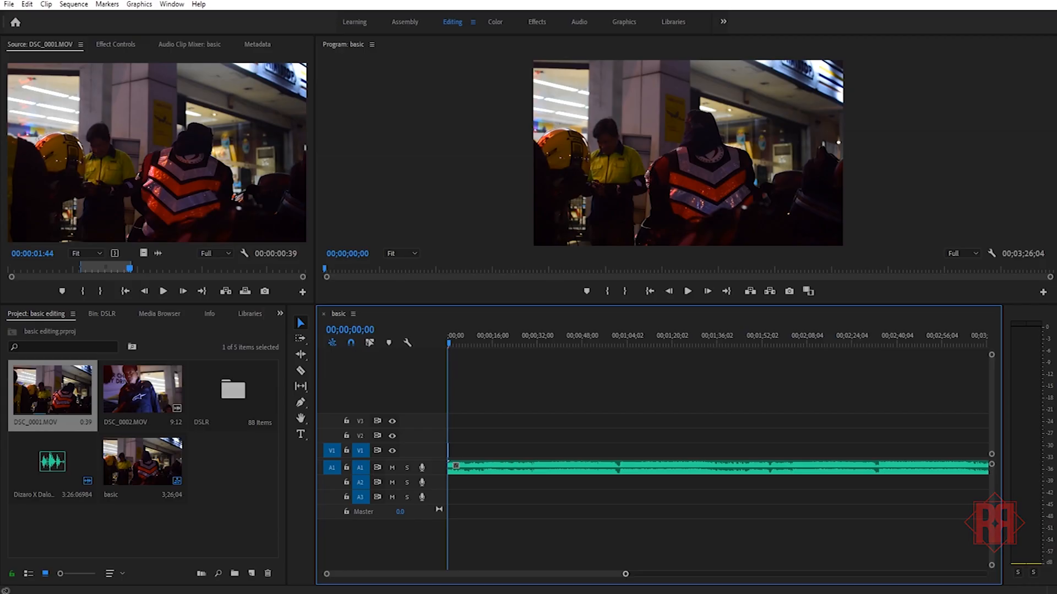
Step: Shift the DSC_0001 clip on V1 slightly later than the sequence start and play the sequence to 00;00;01;12
drag(626, 574, 396, 574)
click(465, 450)
drag(466, 450, 475, 450)
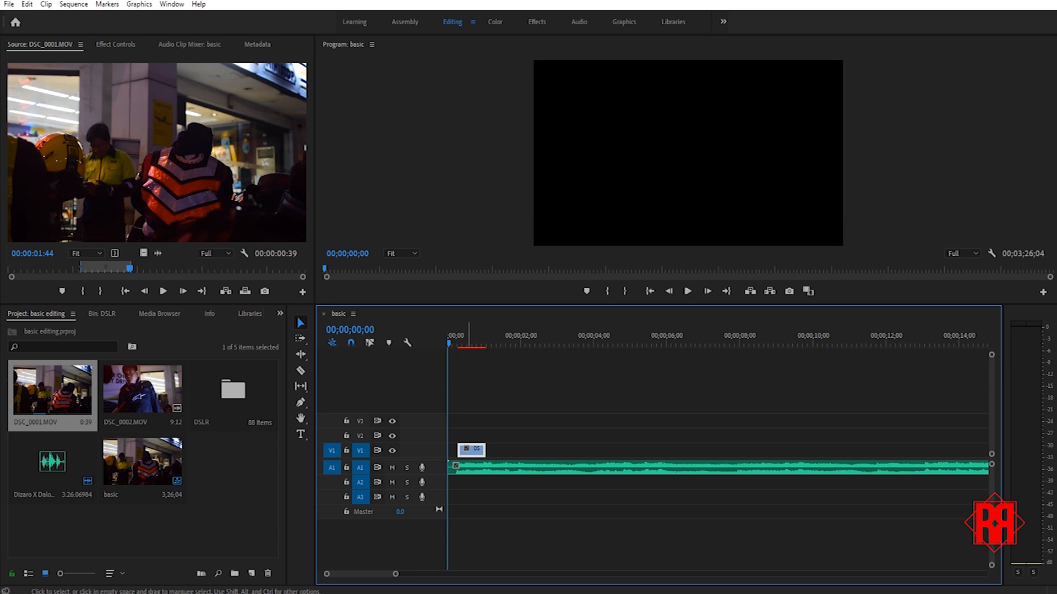
key(space)
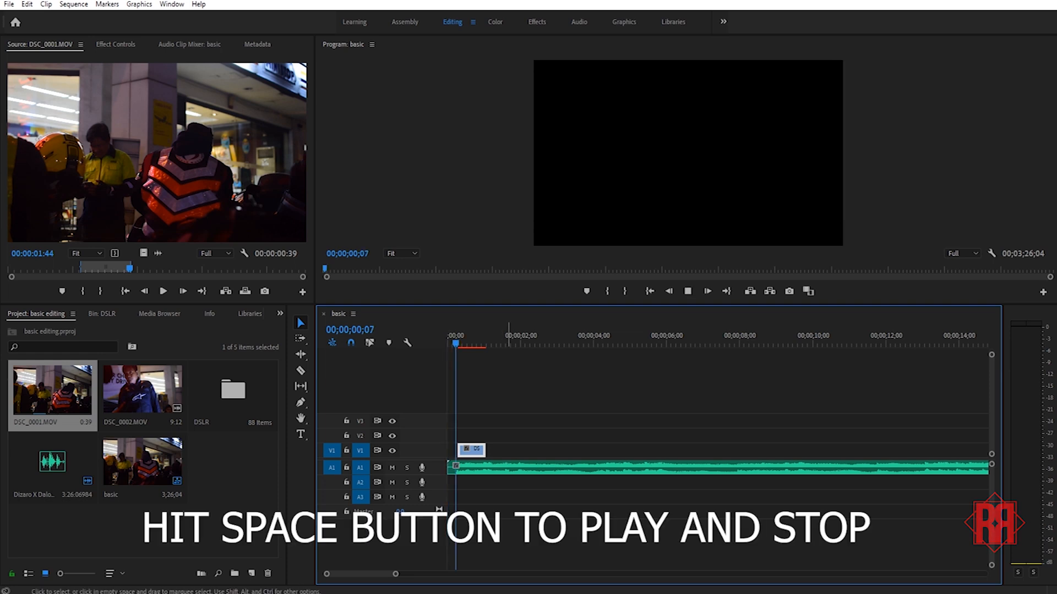
key(space)
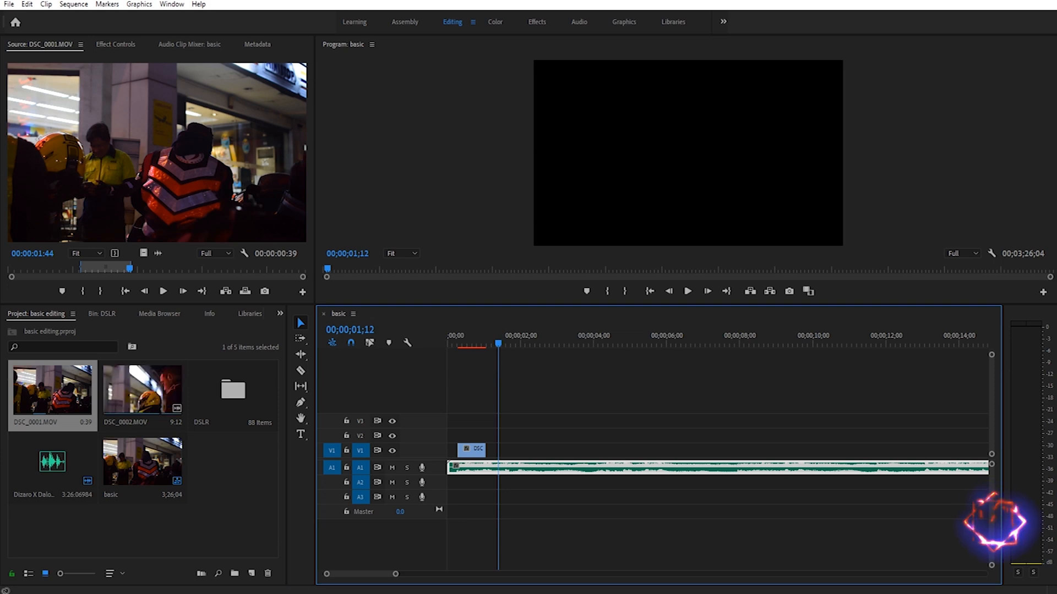
Step: Open DSC_0002 in the Source monitor and mark its In point at 00:00:02:07 and Out point at 00:00:03:29
double_click(158, 396)
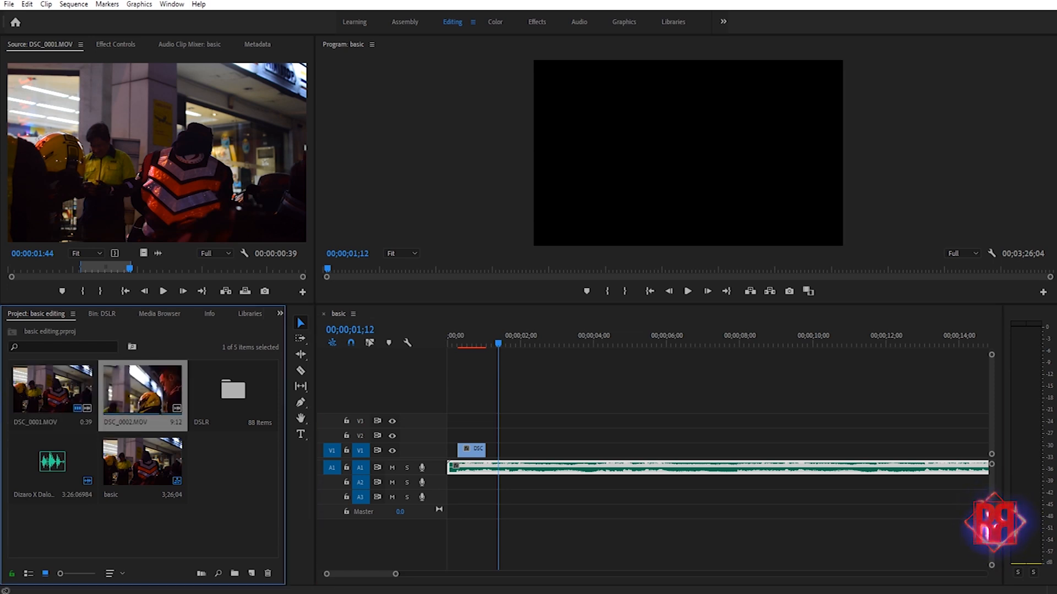
drag(222, 269, 76, 268)
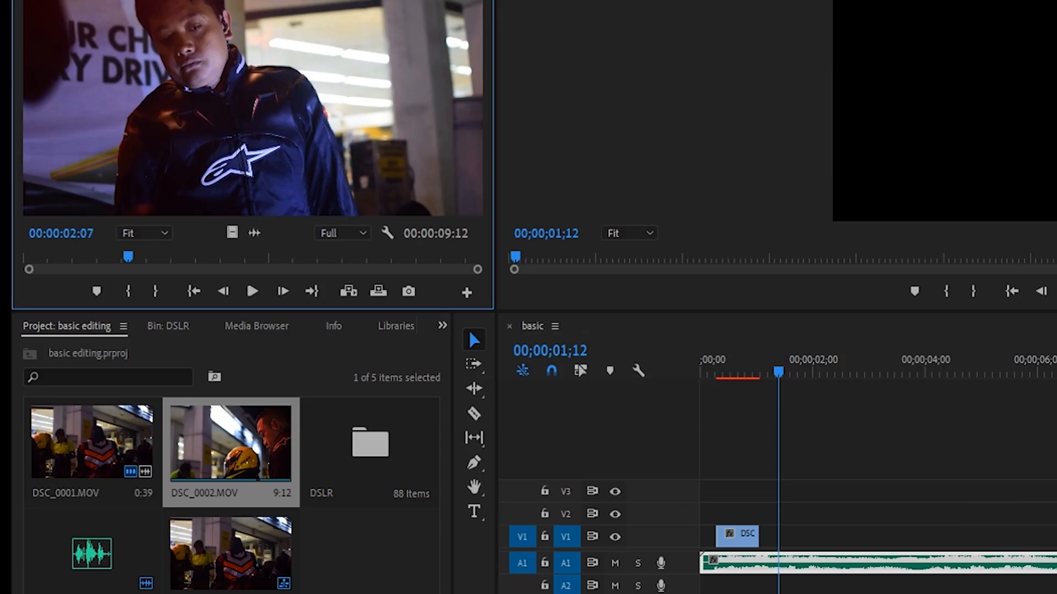
key(i)
key(space)
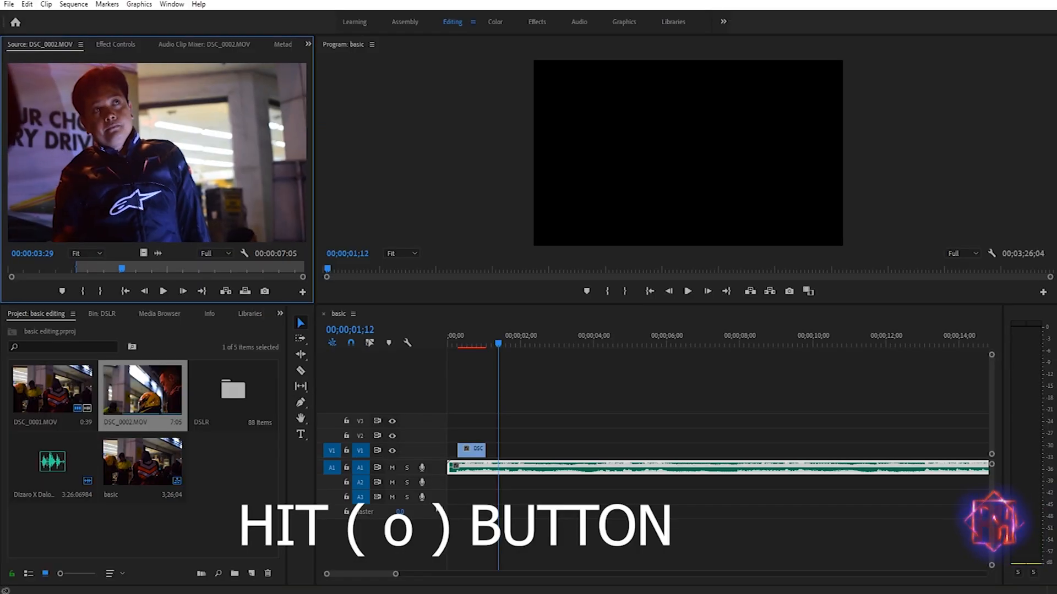
key(o)
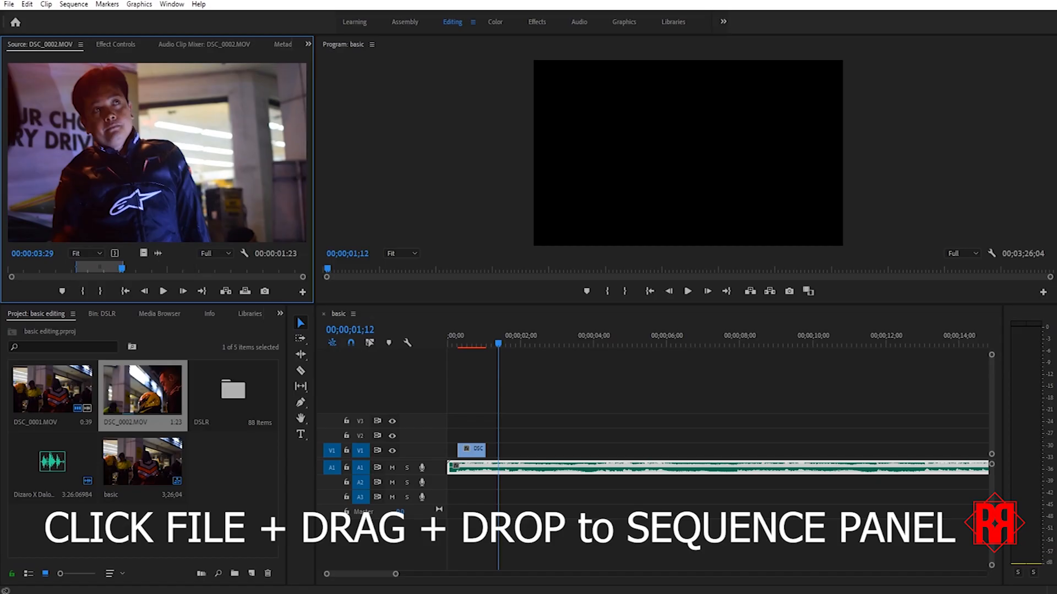
Step: Place only the video of the marked DSC_0002 range directly after DSC_0001 on V1 and play the sequence from the start
drag(419, 294, 488, 451)
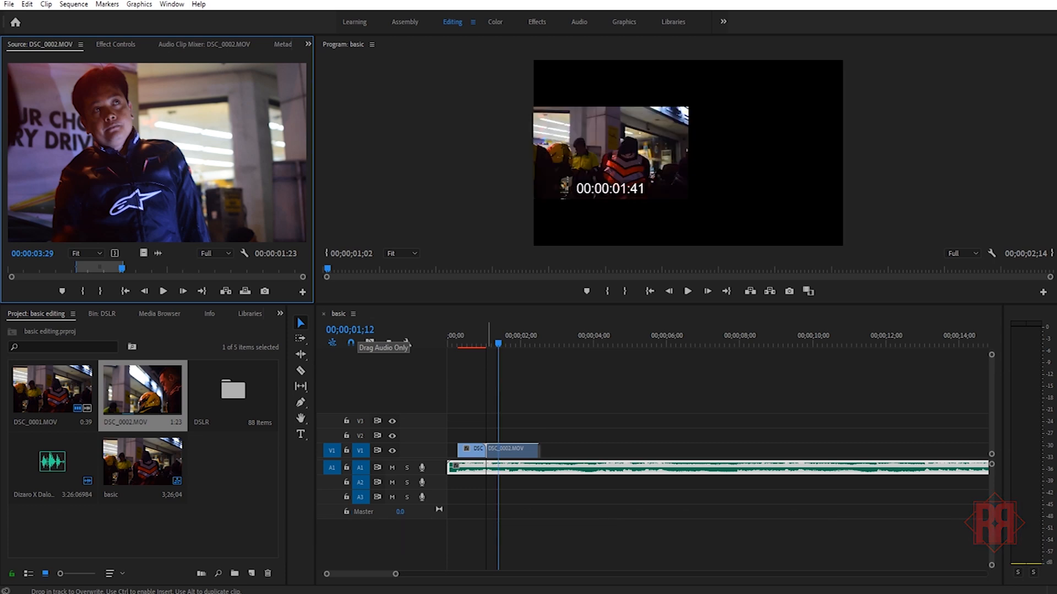
drag(489, 450, 489, 450)
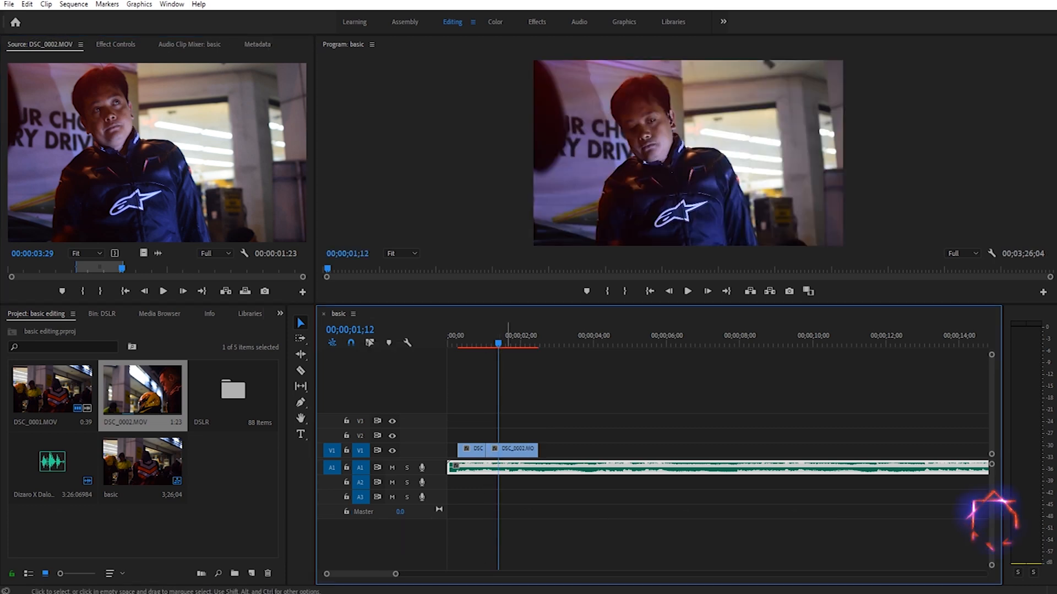
key(Home)
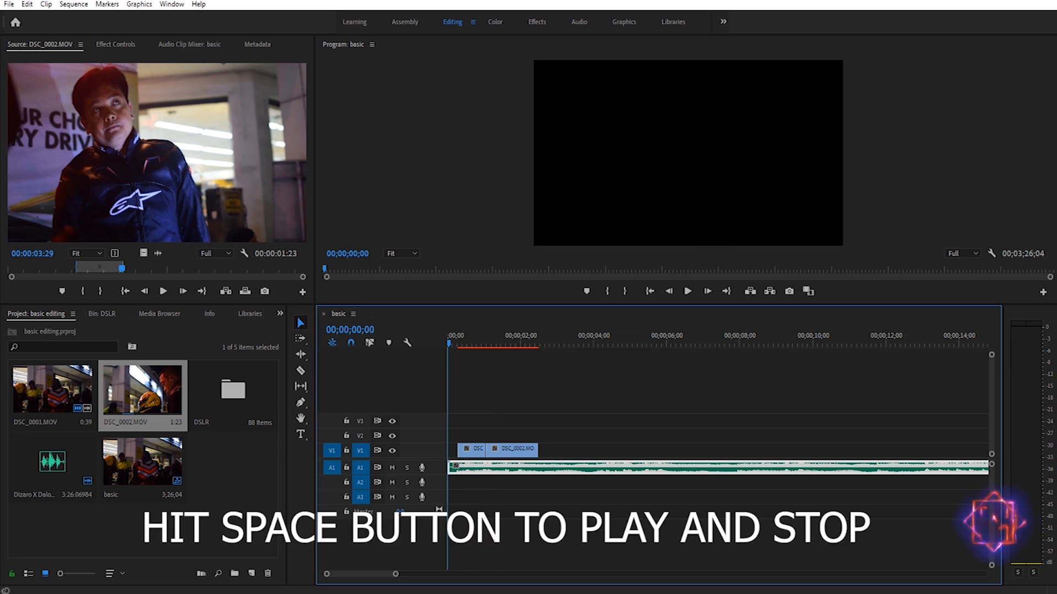
key(space)
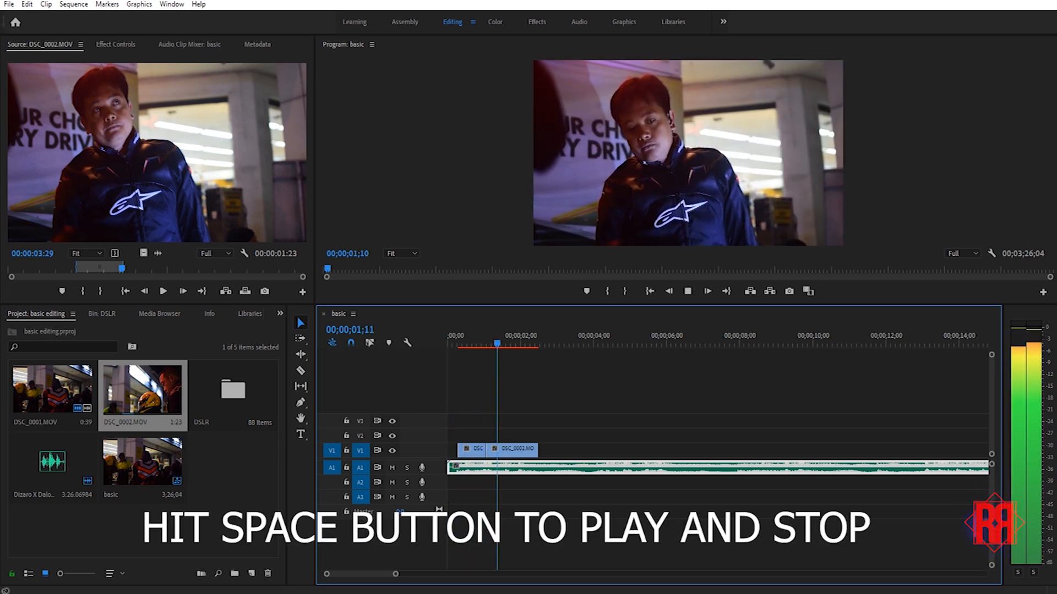
key(space)
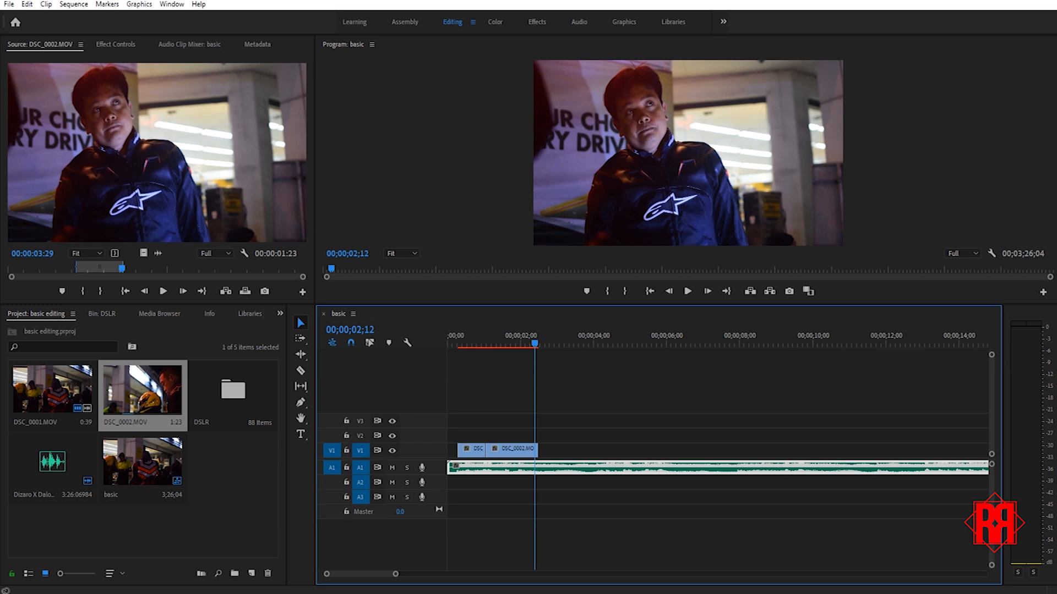
Step: Step the playhead back frame by frame to 00;00;02;06 and clear the selection in the sequence
key(Left)
key(Left)
key(Left)
key(Left)
key(Left)
key(Left)
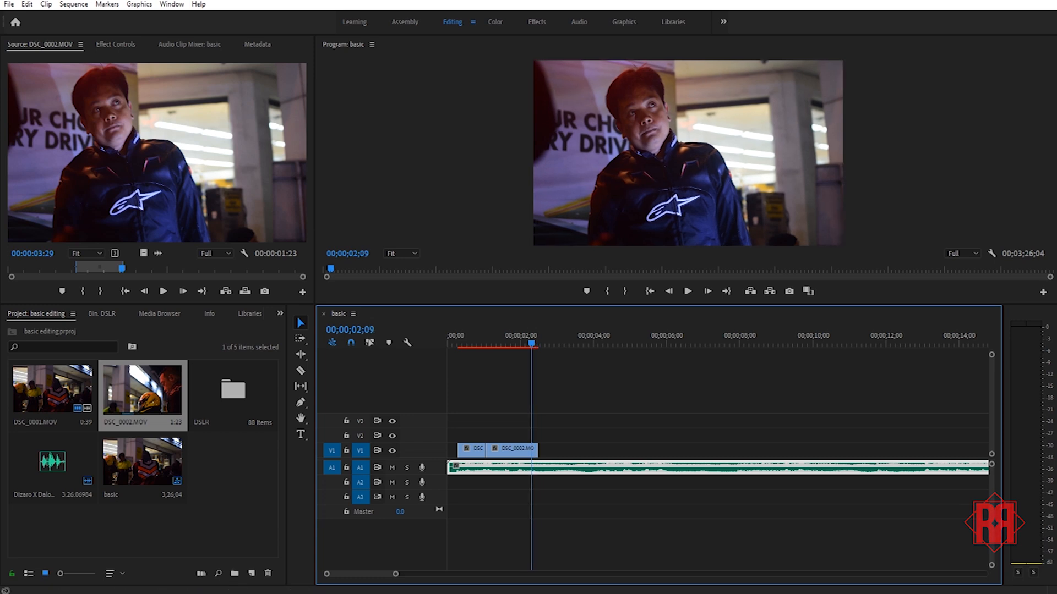
key(ctrl+shift+a)
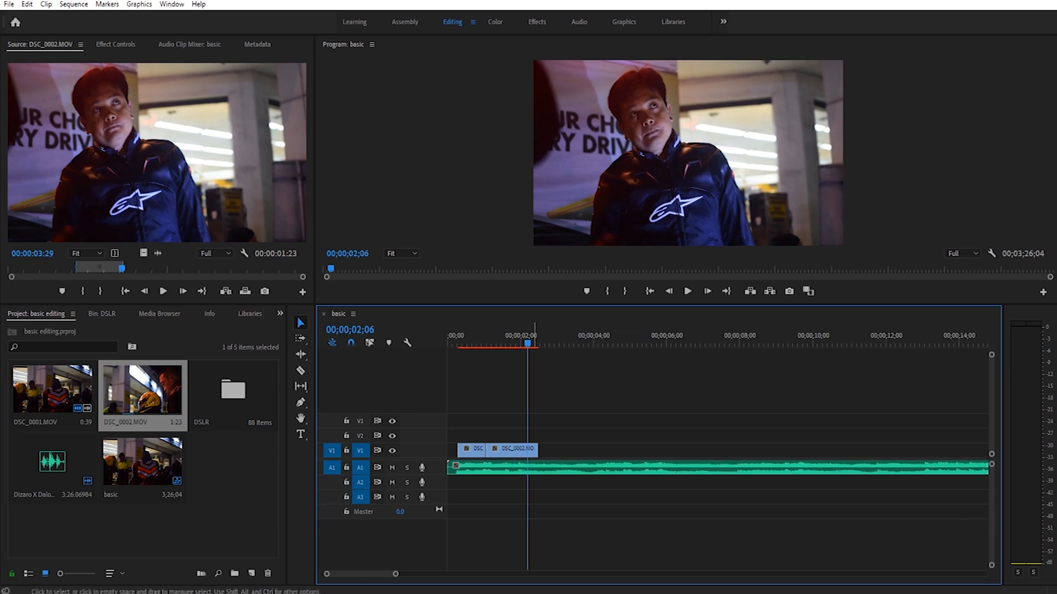
Step: Trim the end of the DSC_0002 clip on V1 back to about 00;00;02;00, and undo the trim
click(533, 450)
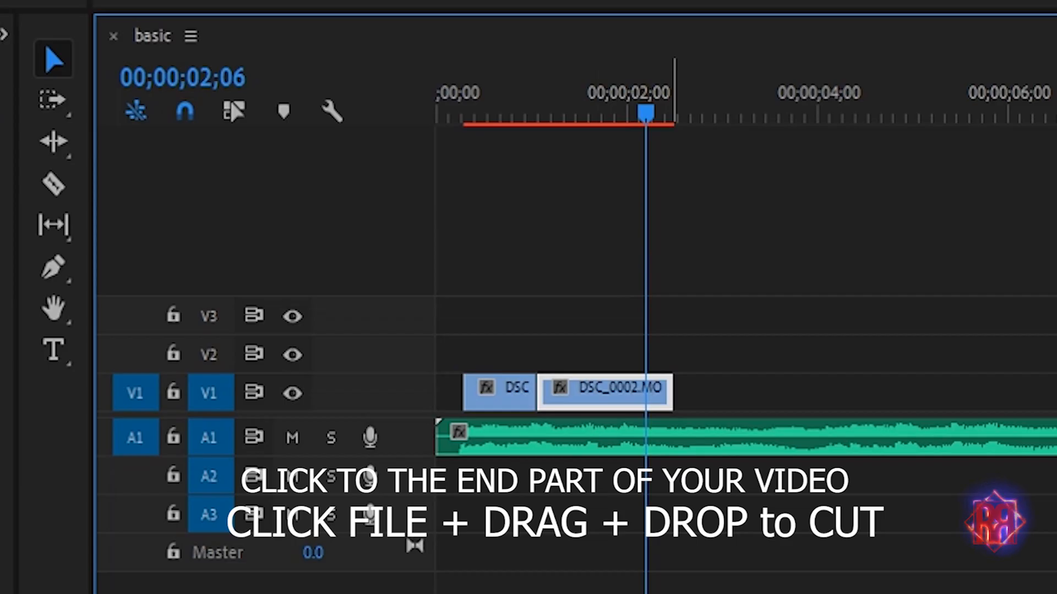
mouse_move(671, 392)
mouse_down()
mouse_move(565, 392)
mouse_move(672, 394)
mouse_up()
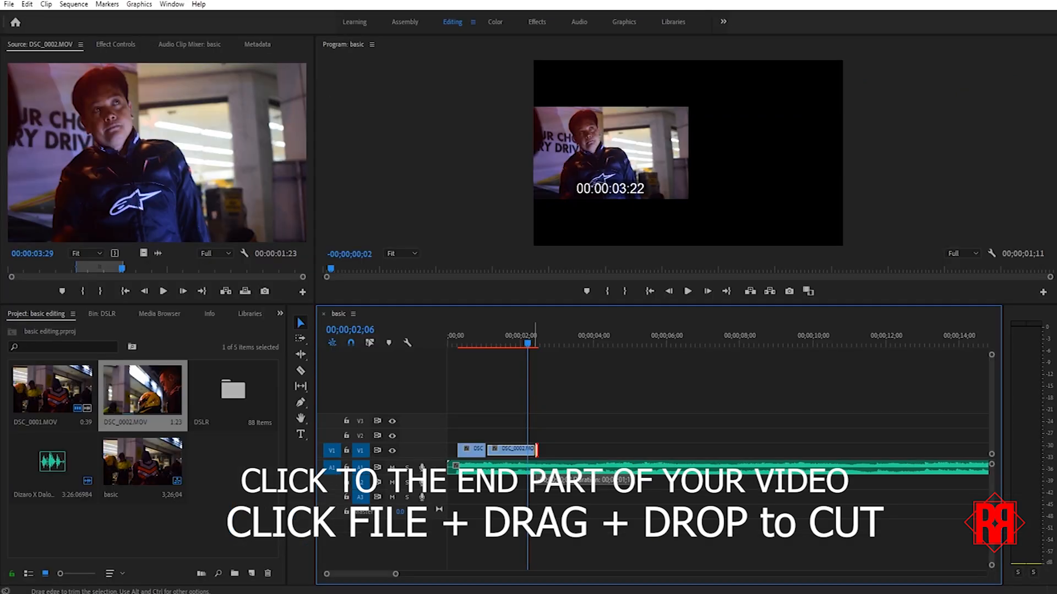
drag(537, 449, 520, 450)
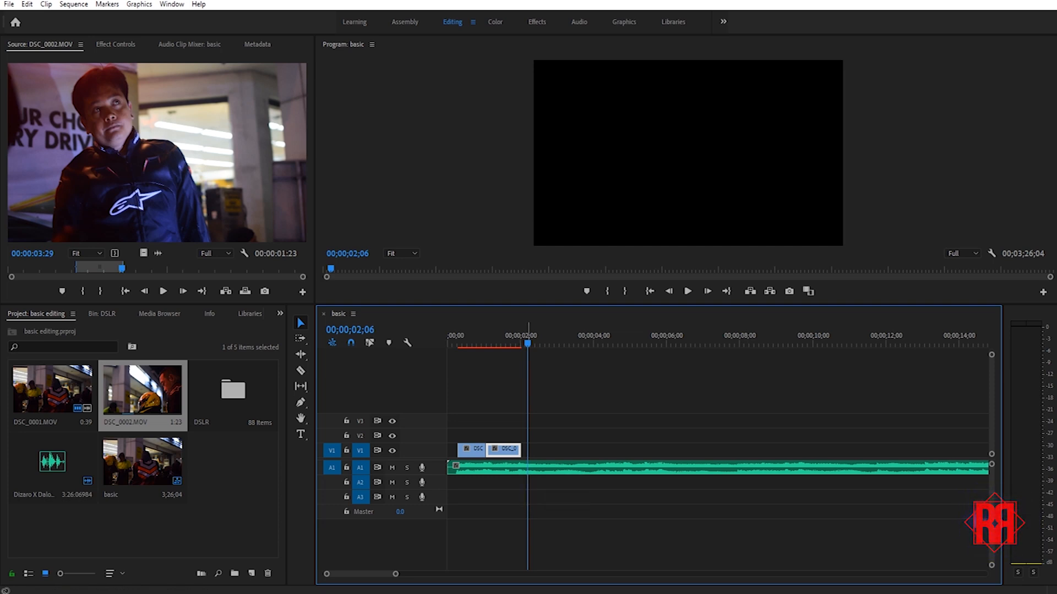
key(ctrl+z)
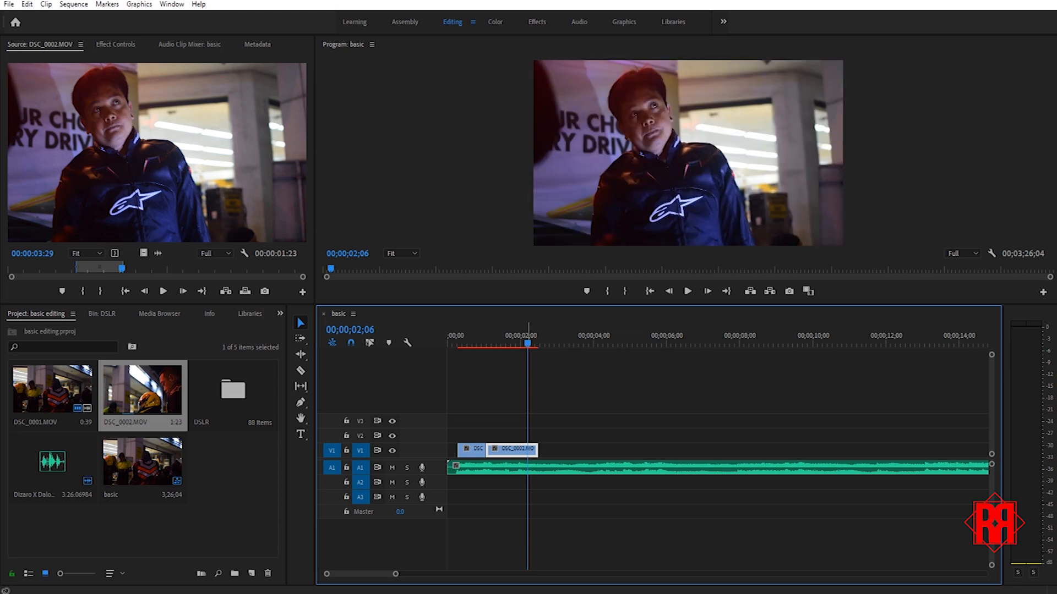
Step: Move the playhead back to 00;00;01;29 and split the DSC_0002 clip there with the Razor tool
key(Left)
key(Left)
key(Left)
key(Left)
key(Left)
key(Left)
key(Left)
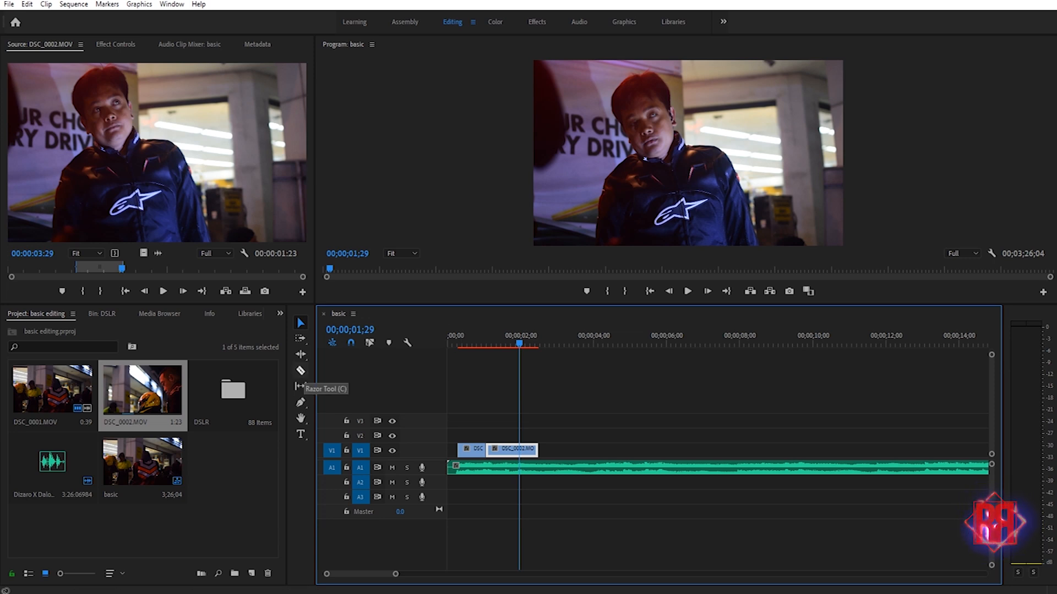
click(301, 371)
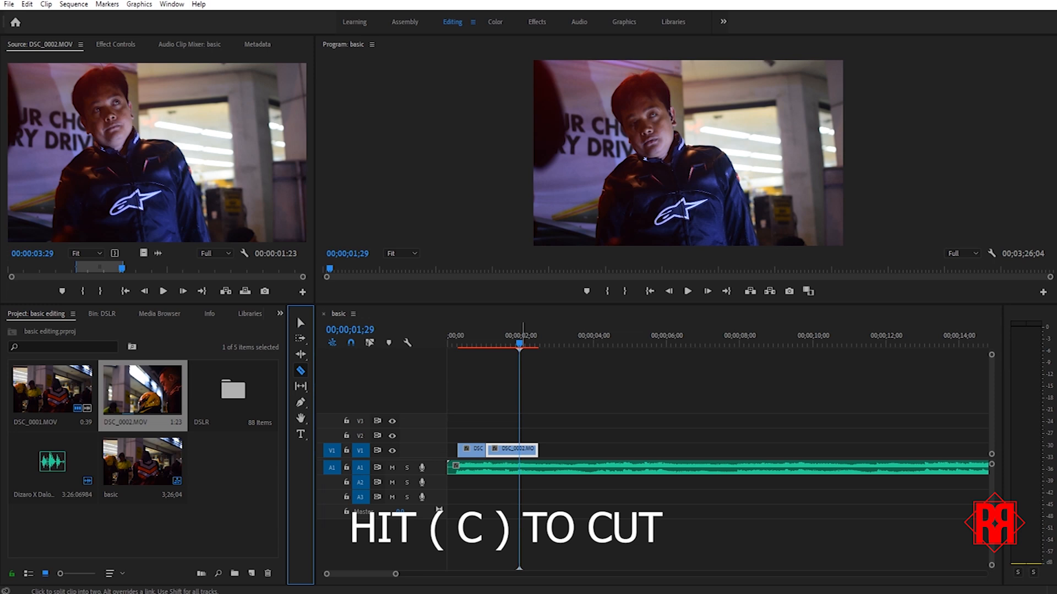
click(519, 450)
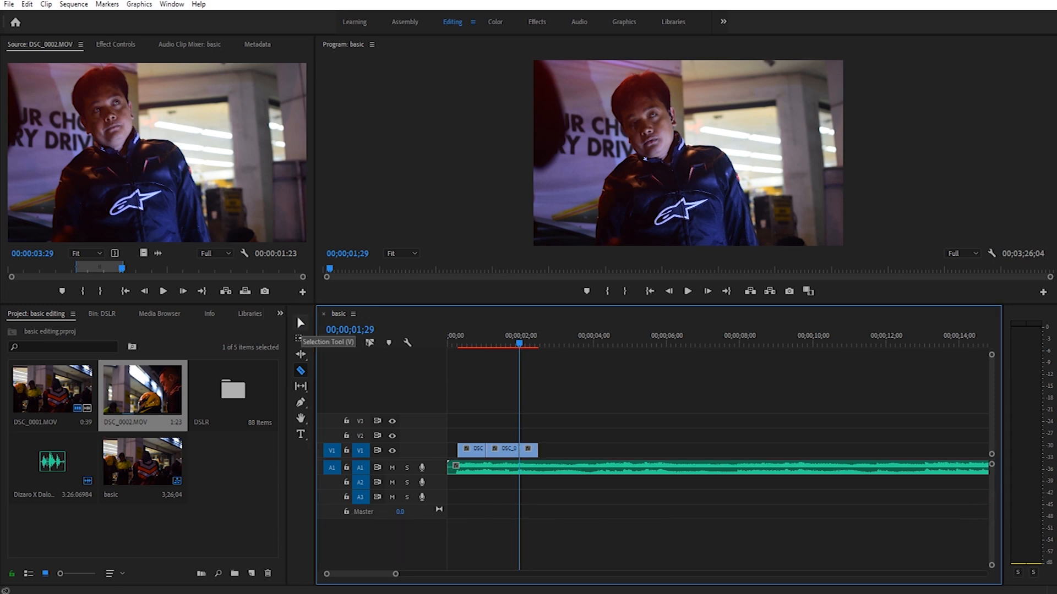
Step: Switch to the Selection tool and delete the piece of DSC_0002 after the cut on V1
click(301, 324)
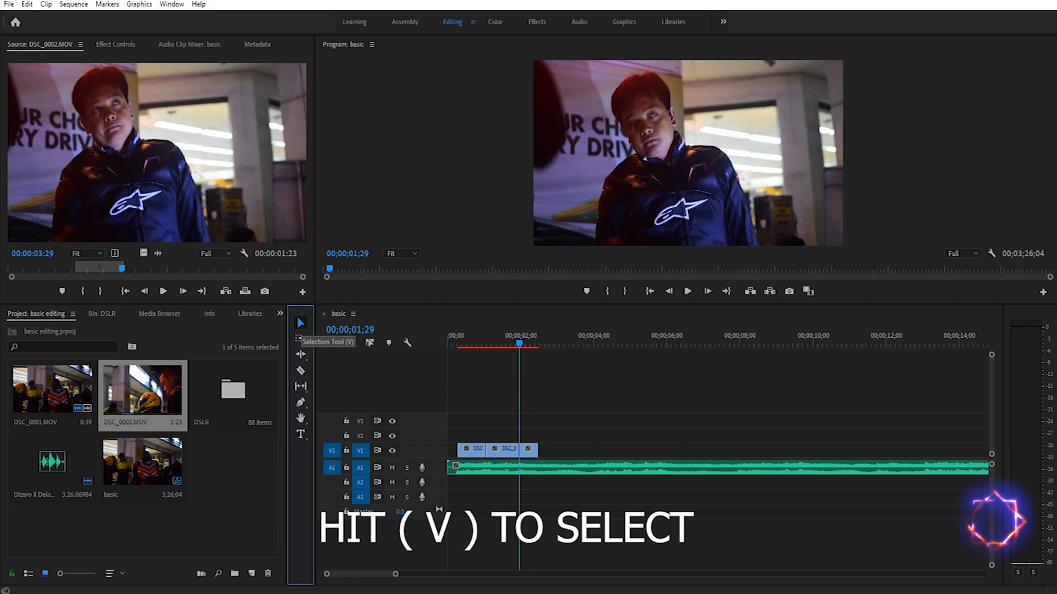
click(528, 450)
drag(528, 450, 505, 450)
drag(587, 450, 530, 450)
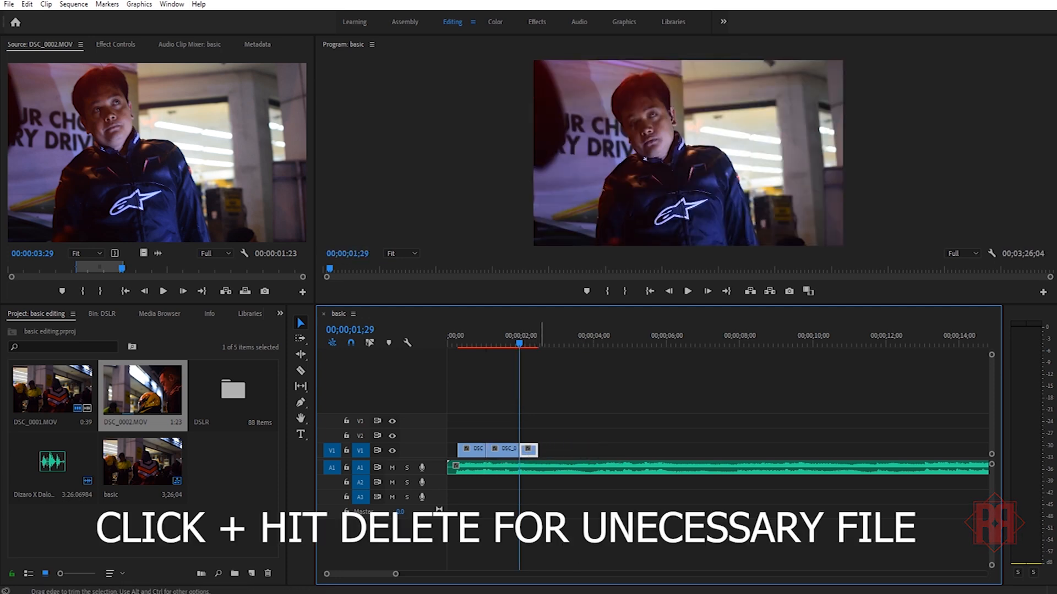
key(Delete)
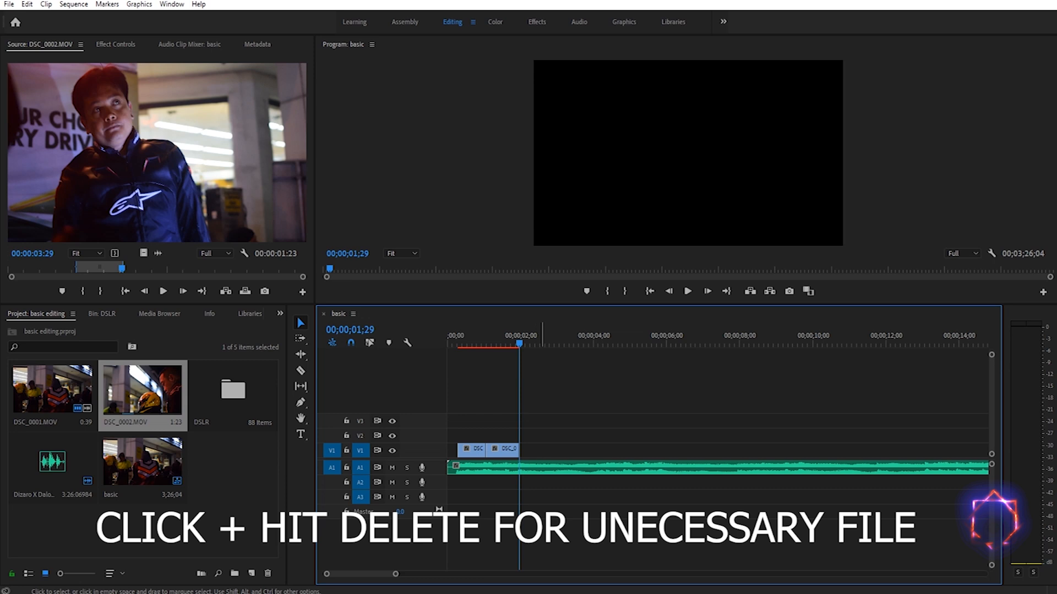
Step: Play the sequence from 00;00;00;06 through the end of the DSC_0002 clip and stop playback
drag(519, 342, 454, 343)
key(space)
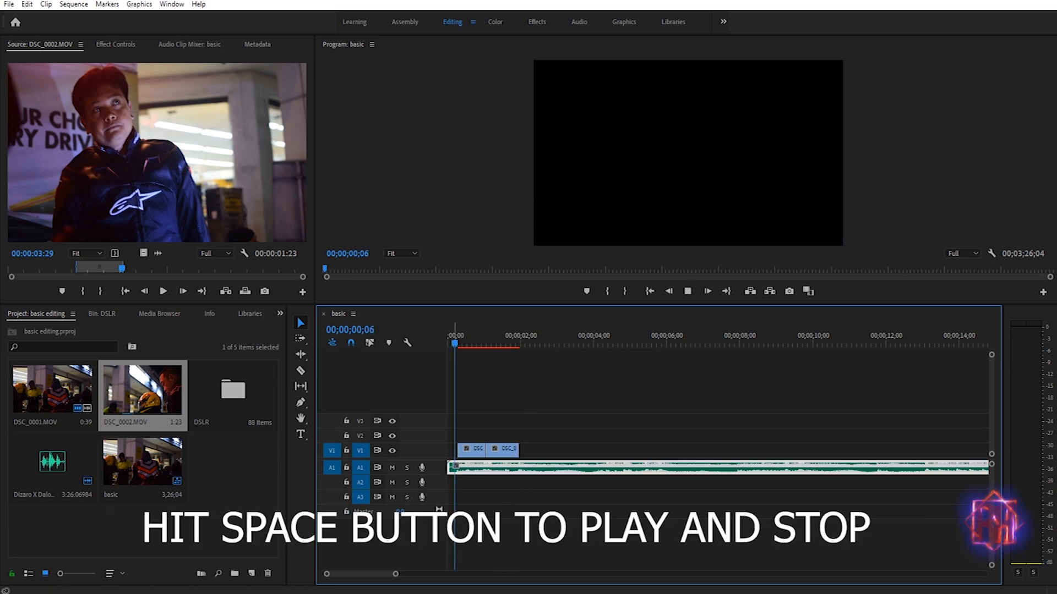
key(space)
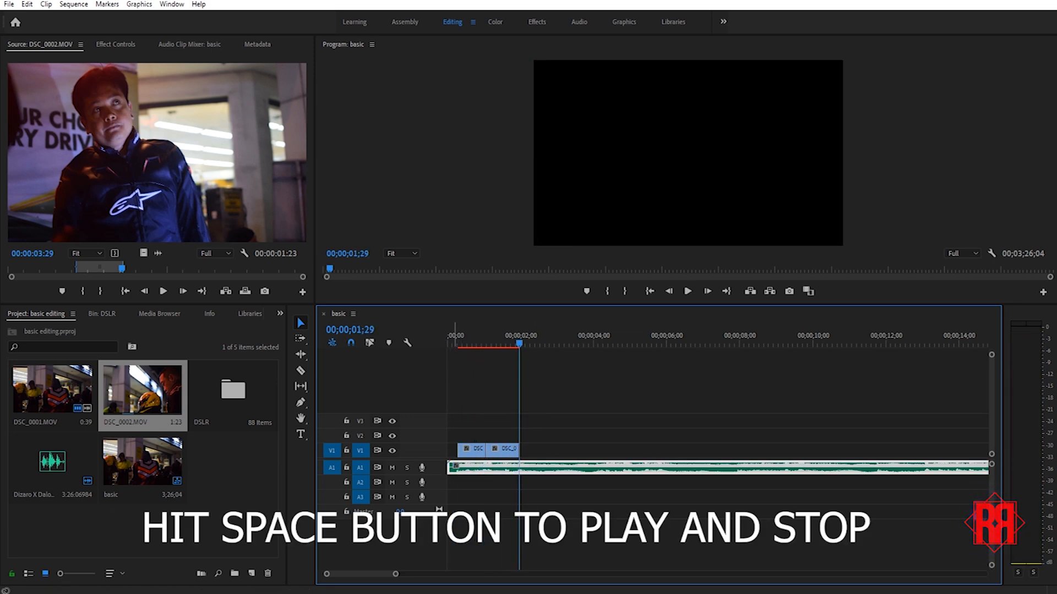
Step: Open the DSLR bin and load DSC_0003.MOV into the Source Monitor
click(208, 525)
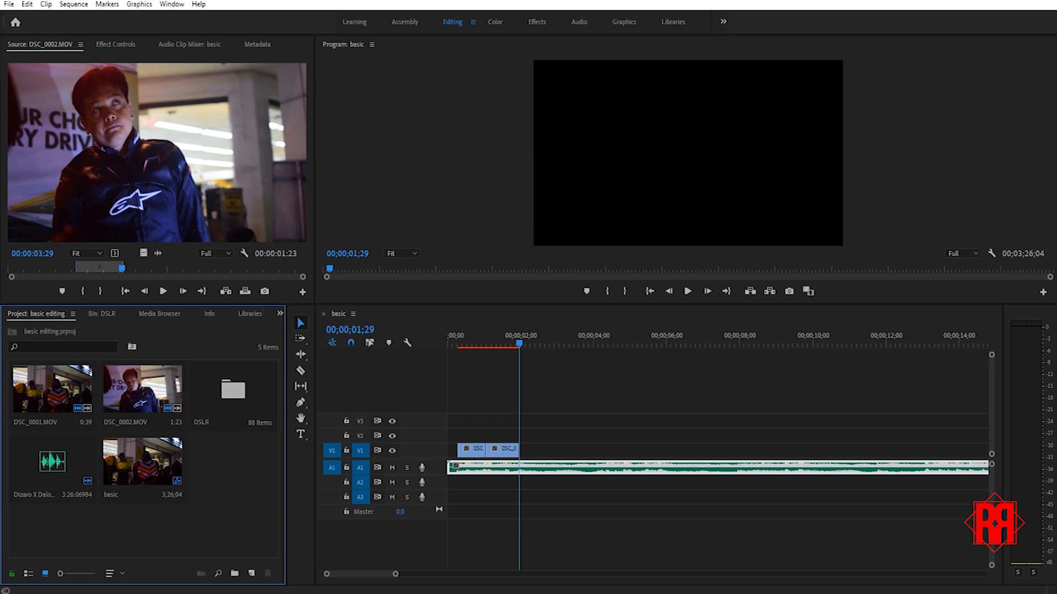
double_click(233, 390)
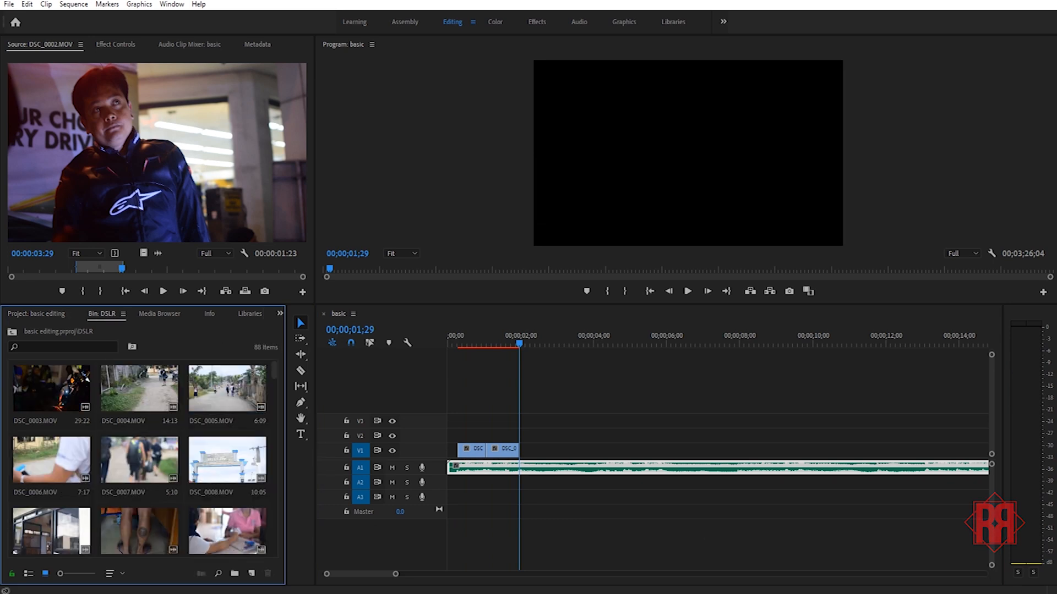
click(56, 391)
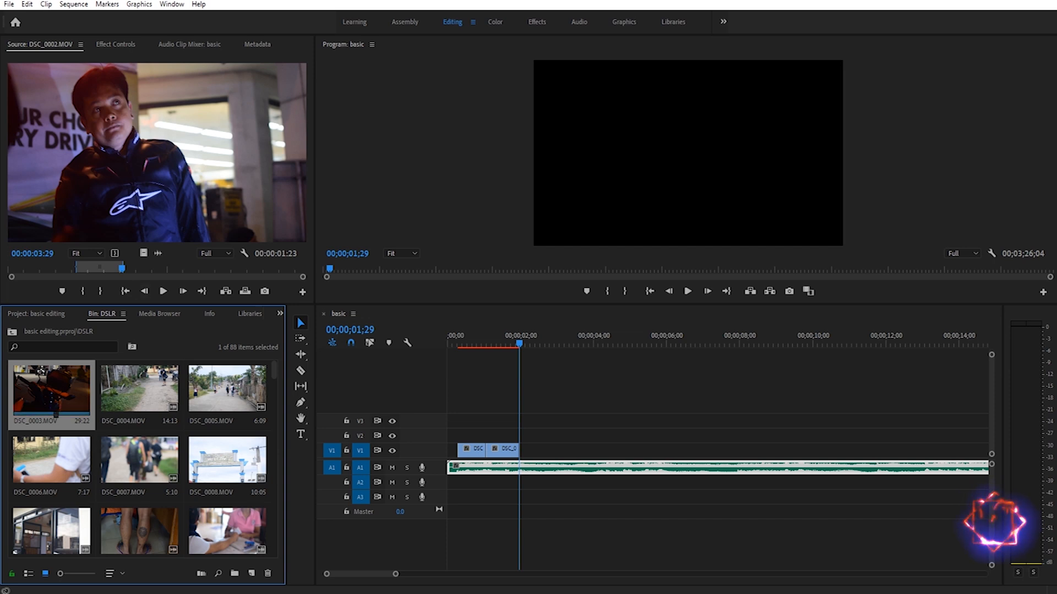
double_click(53, 389)
Step: Mark DSC_0003.MOV from 00:00:10:12 to 00:00:15:05 and place only its video on V1 directly after the DSC_0002 clip
click(118, 269)
mouse_move(118, 268)
mouse_down()
mouse_move(100, 268)
mouse_move(111, 269)
mouse_up()
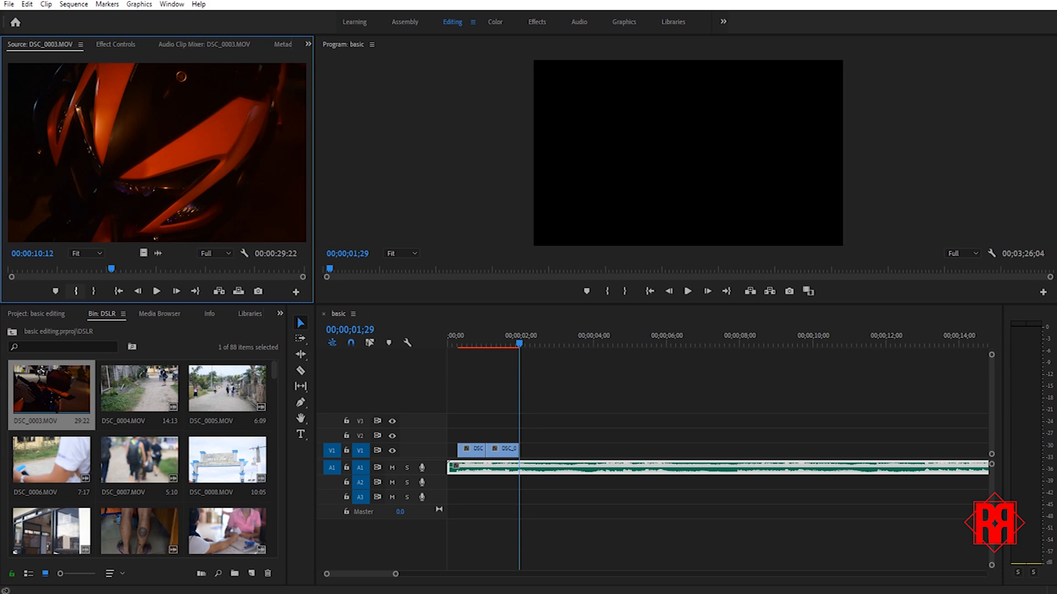
key(i)
drag(111, 269, 157, 268)
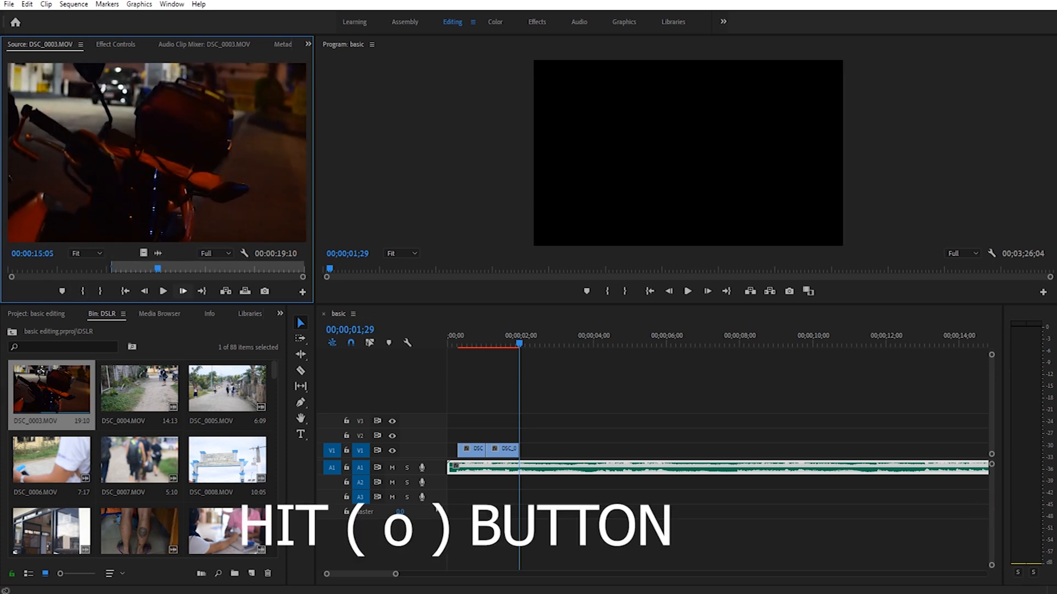
key(o)
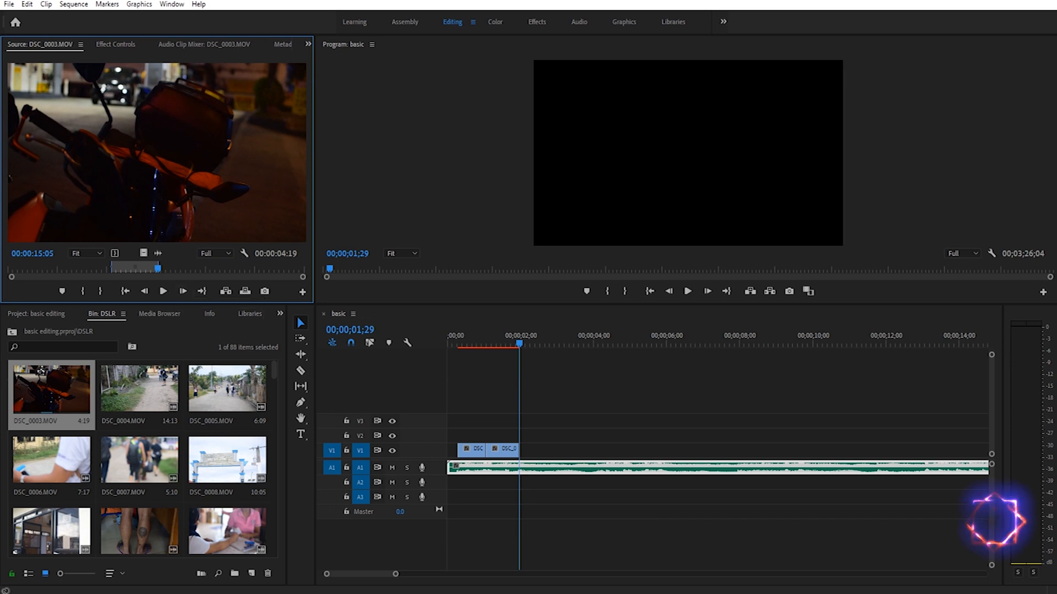
drag(143, 252, 540, 449)
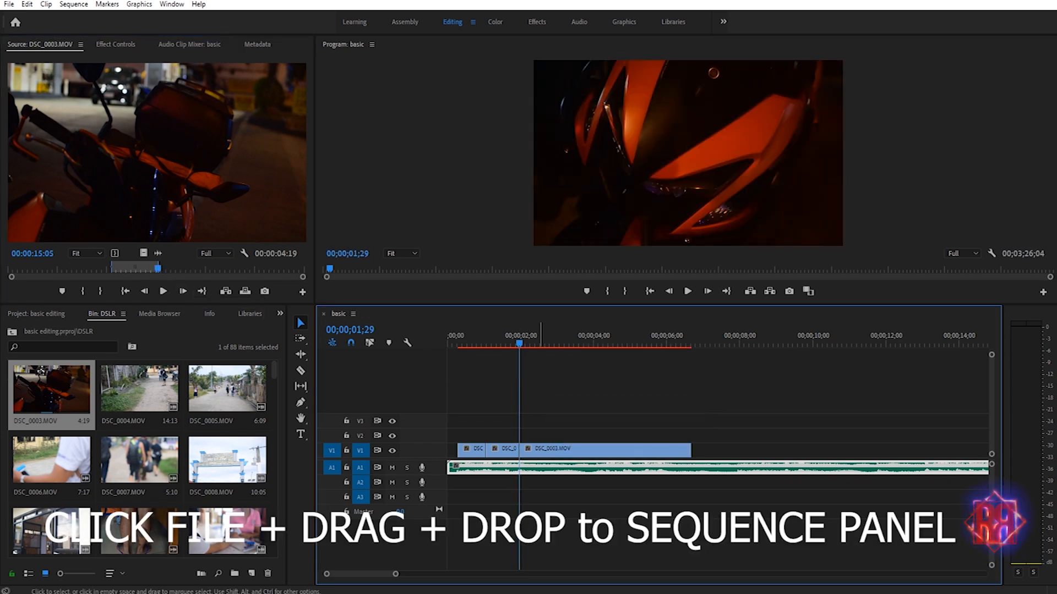
Step: Play the sequence from its start to review the DSC_0003 clip, and set the playhead to 00;00;04;27
key(Home)
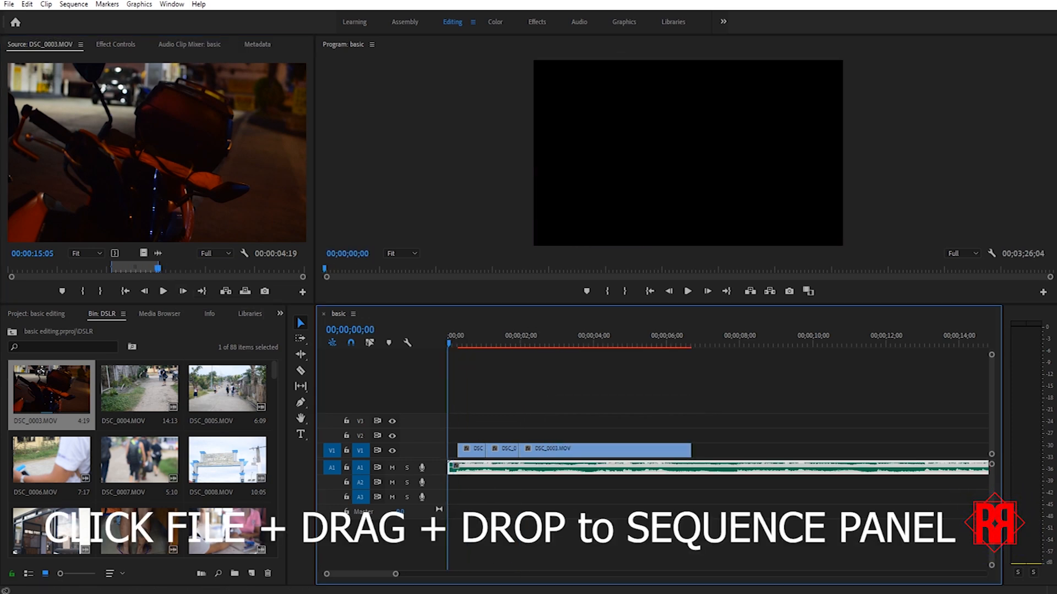
key(space)
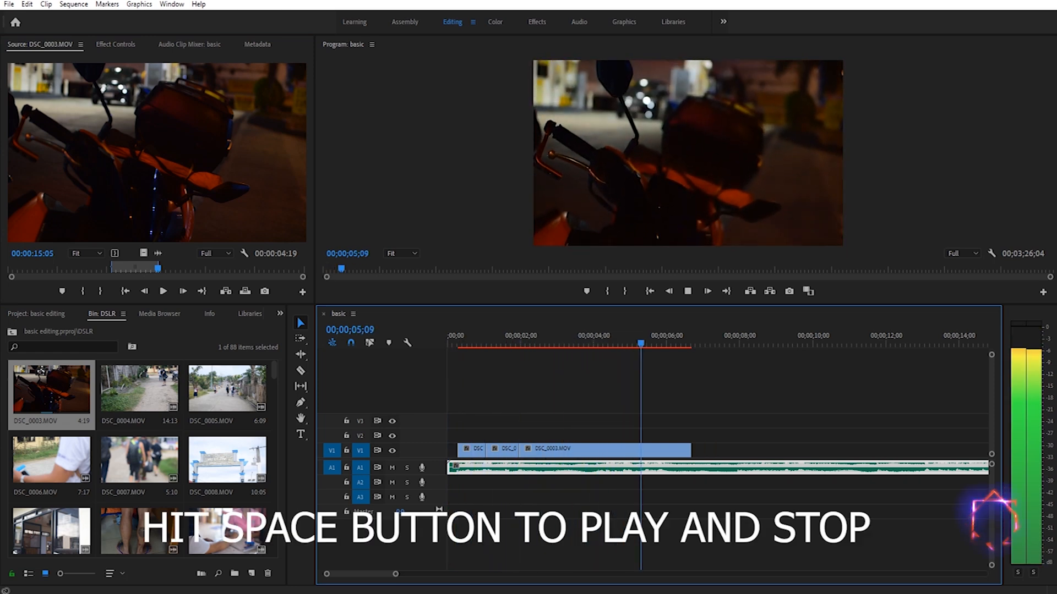
key(space)
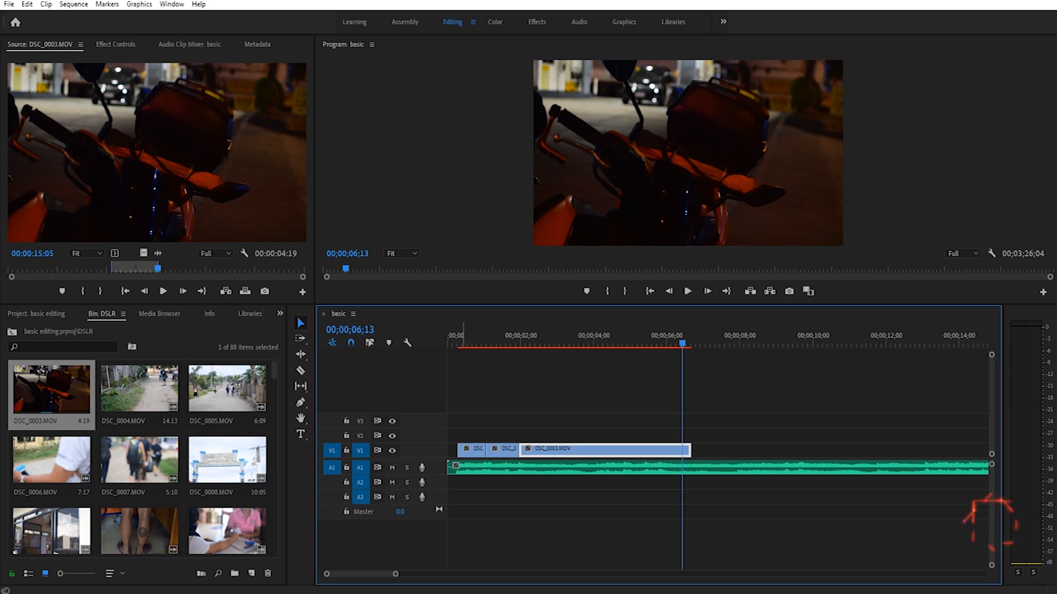
drag(687, 336, 626, 336)
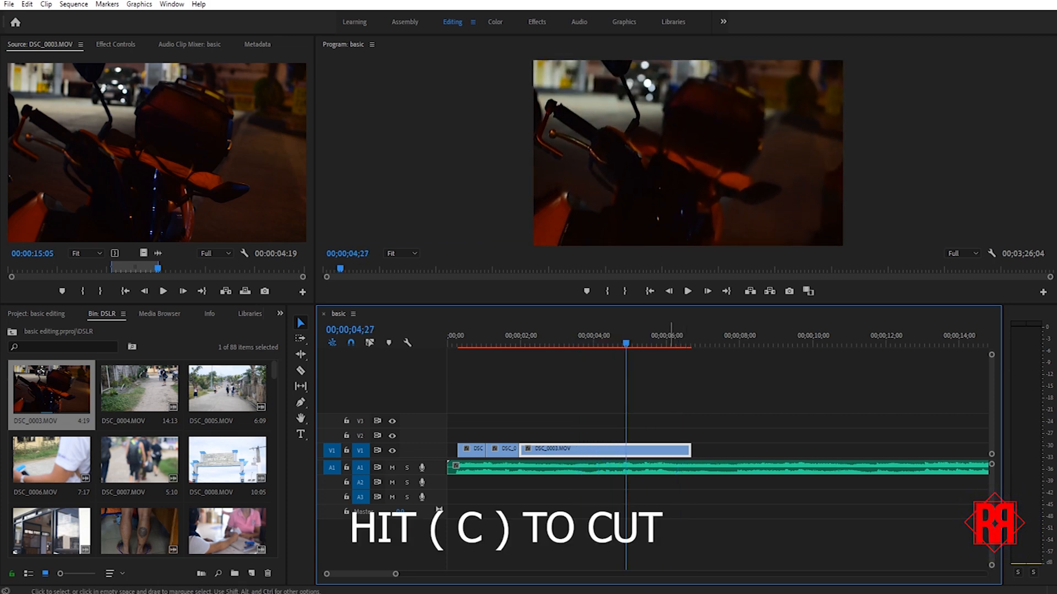
Step: Try splitting the DSC_0003 clip on V1 at the playhead with the Razor tool, and undo the cut
key(c)
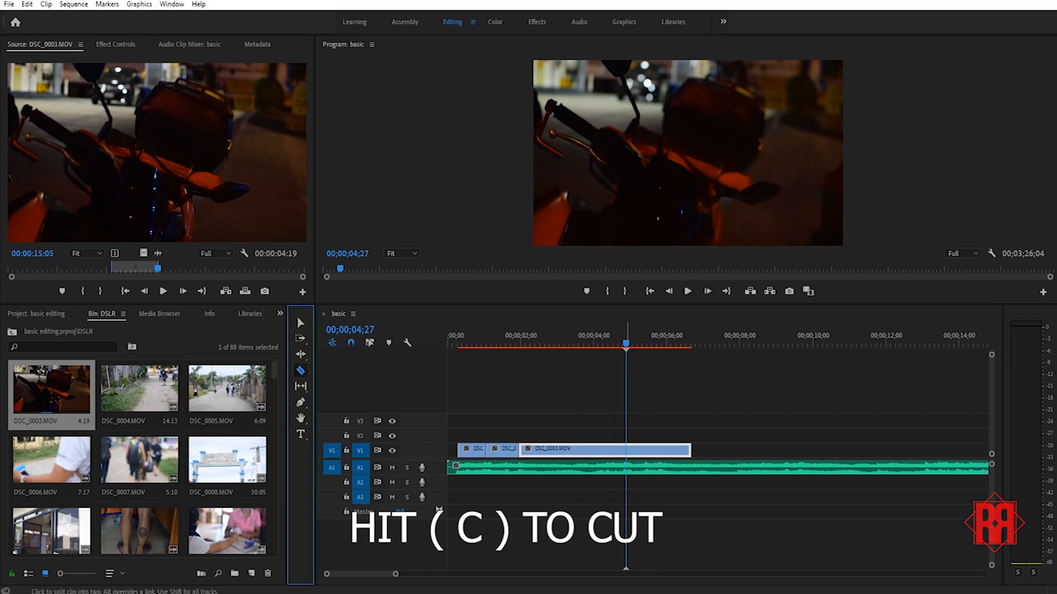
click(626, 450)
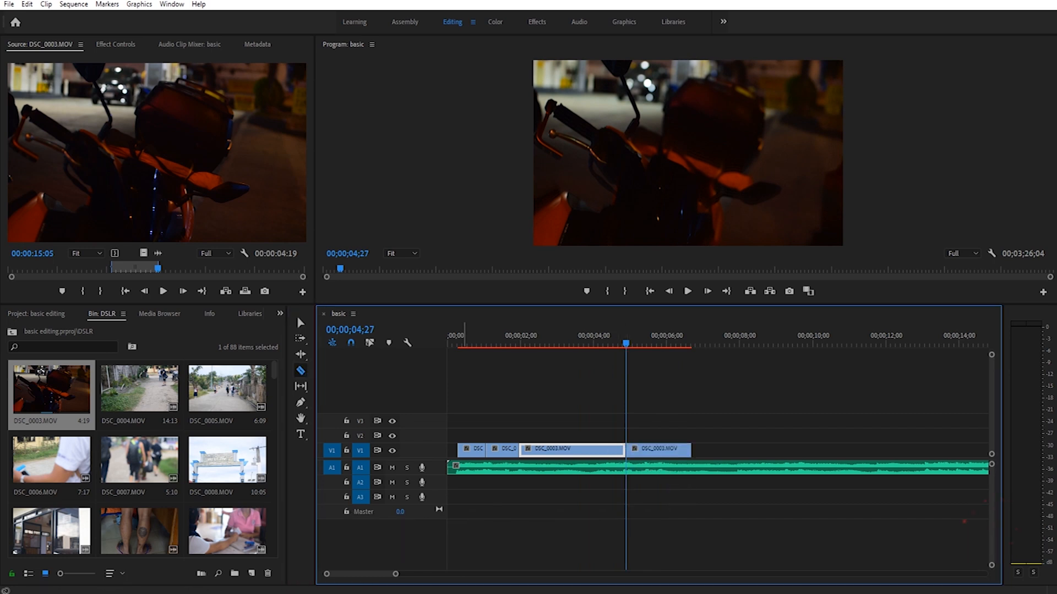
key(ctrl+z)
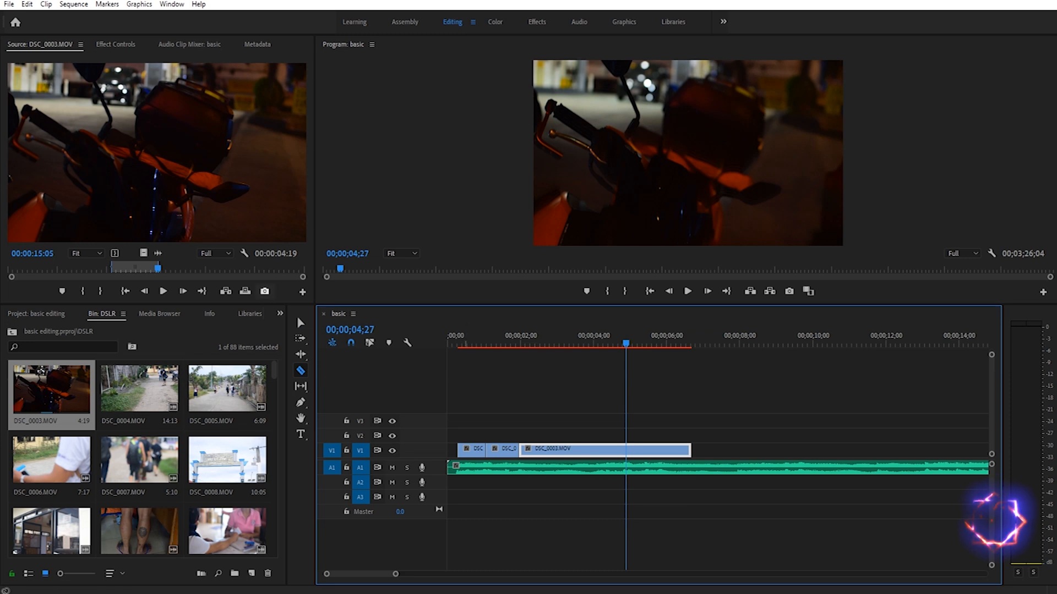
Step: Switch to the Selection tool and trim the end of the DSC_0003 clip on V1 back to 00;00;04;27
key(v)
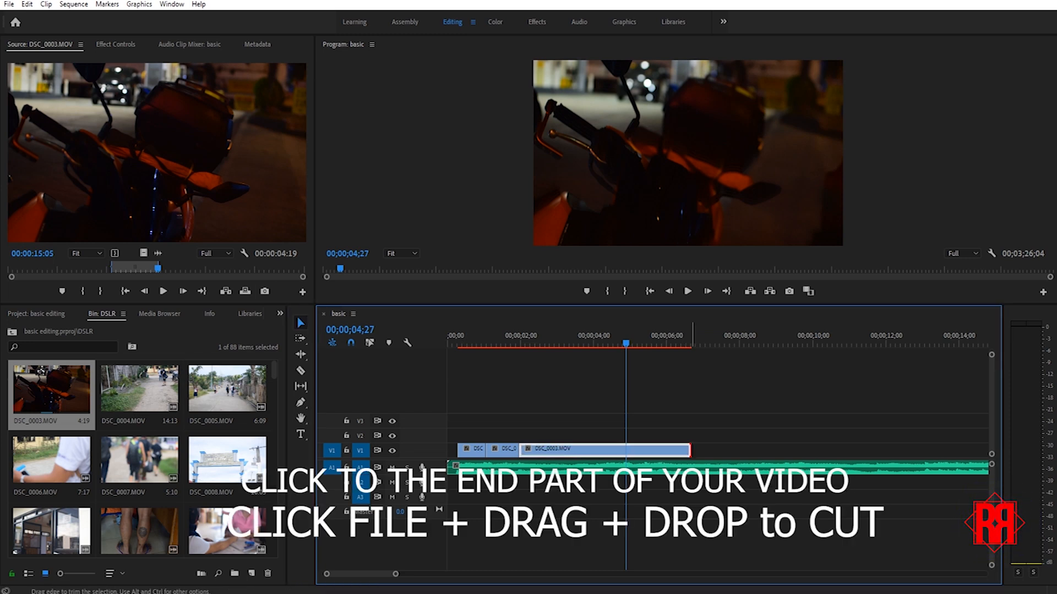
drag(690, 450, 626, 450)
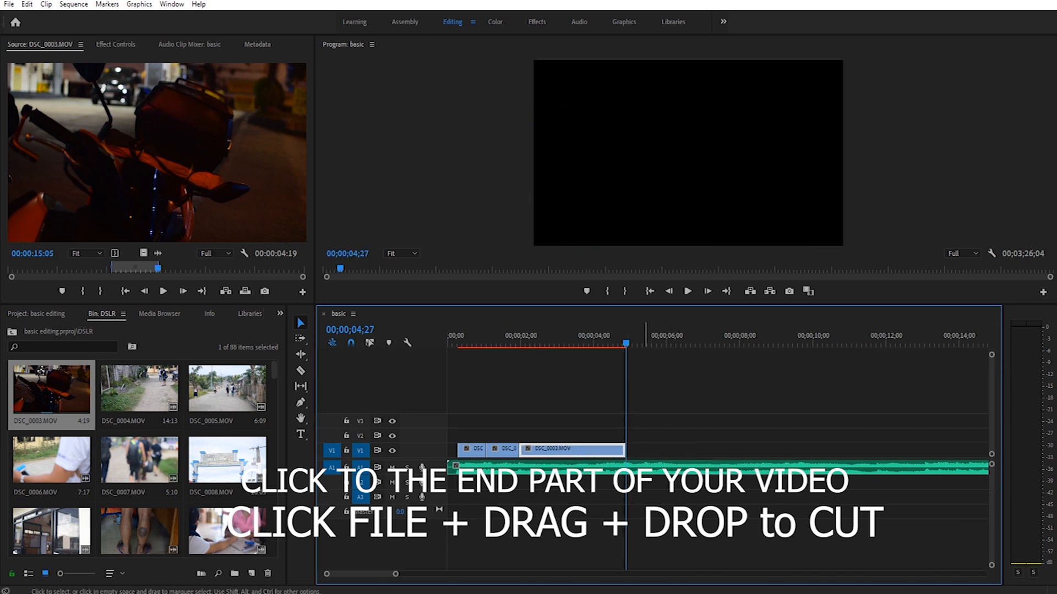
Step: Play DSC_0003.MOV in the Source Monitor, and play the sequence from 00;00;01;22 past the end of the last clip
key(shift+2)
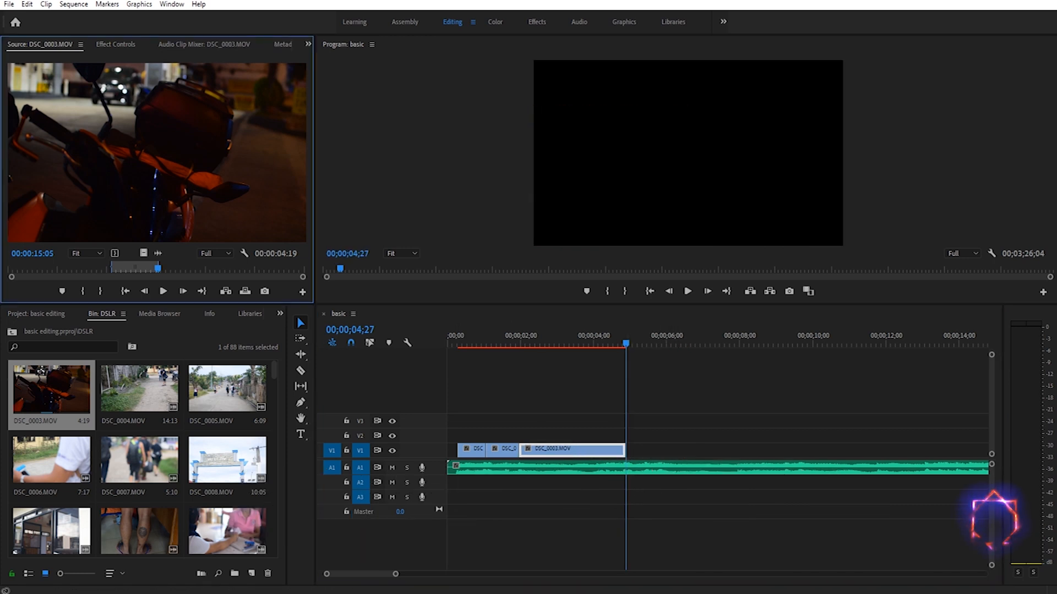
key(space)
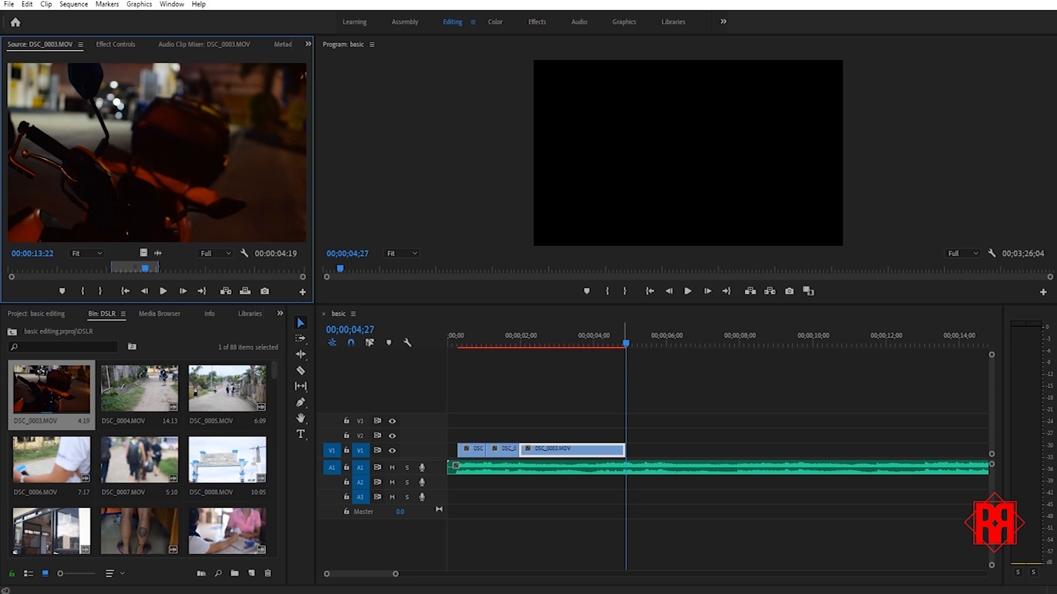
key(shift+3)
drag(626, 343, 510, 343)
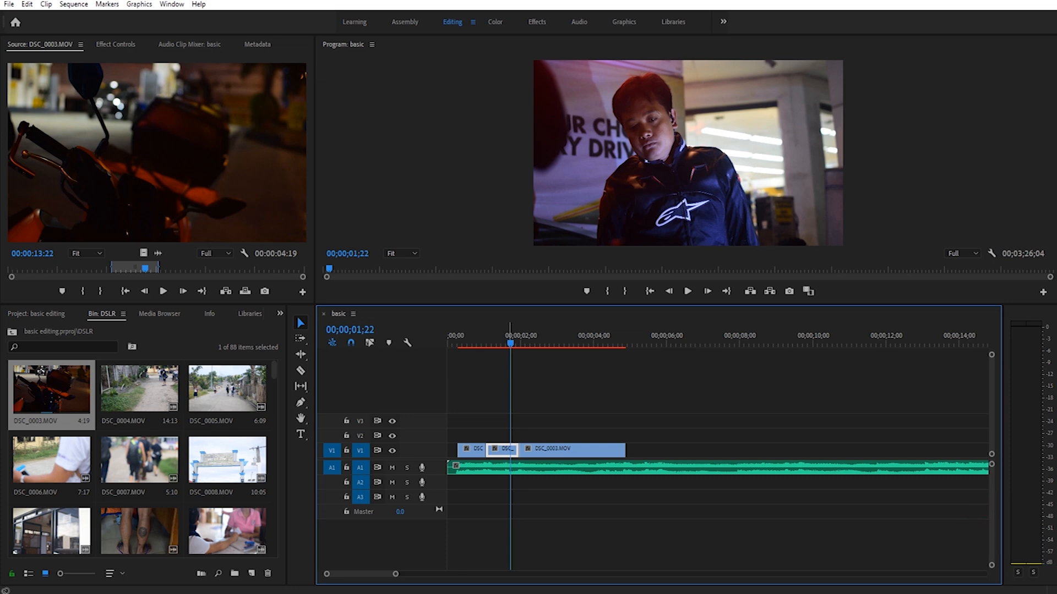
key(space)
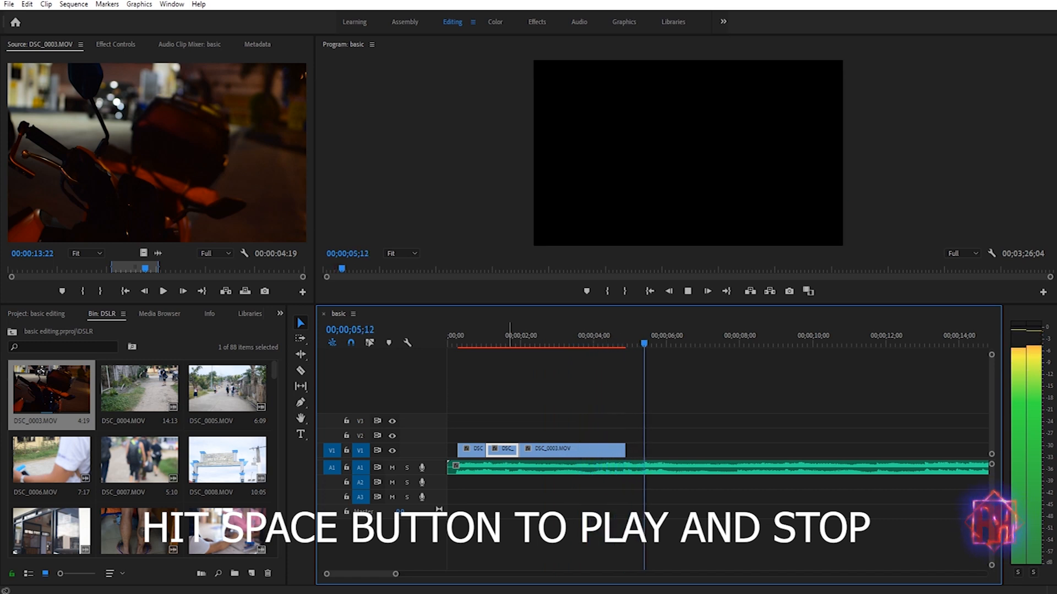
key(space)
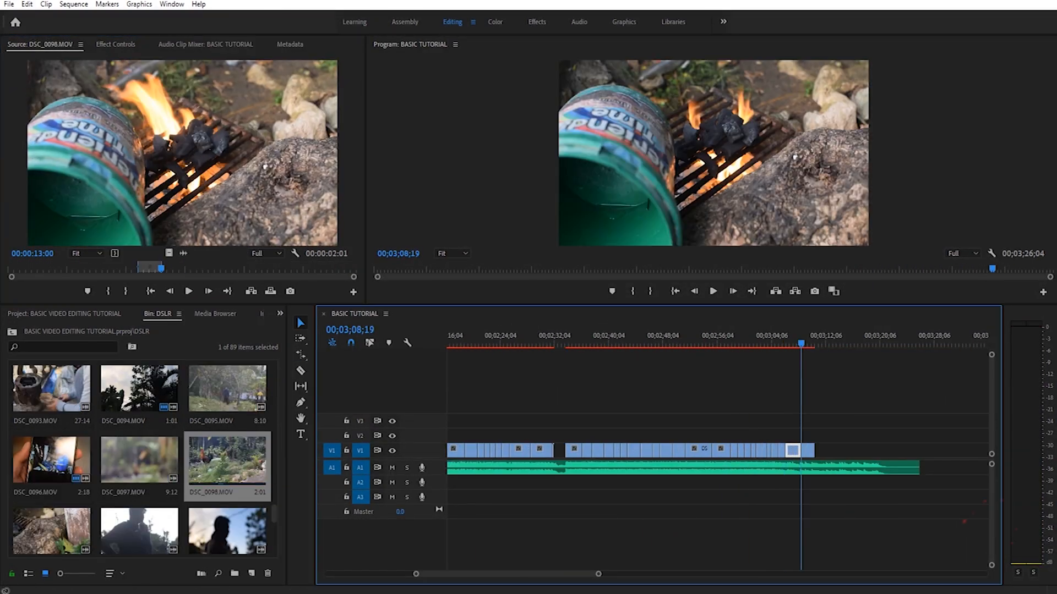
Step: Export the BASIC TUTORIAL sequence in H.264 format with the Facebook 1080p Full HD preset
key(backslash)
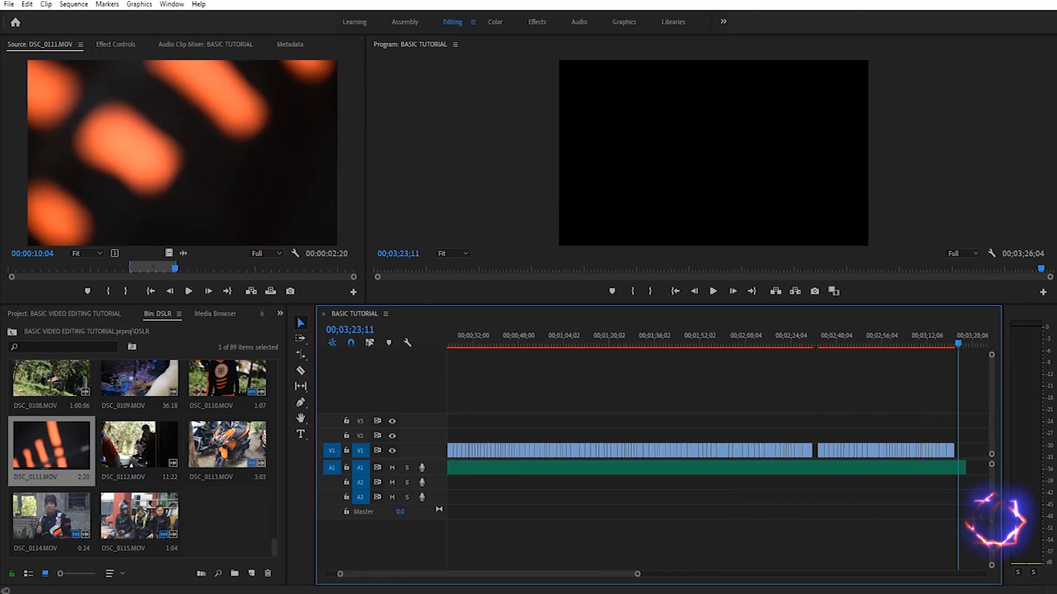
drag(624, 574, 704, 574)
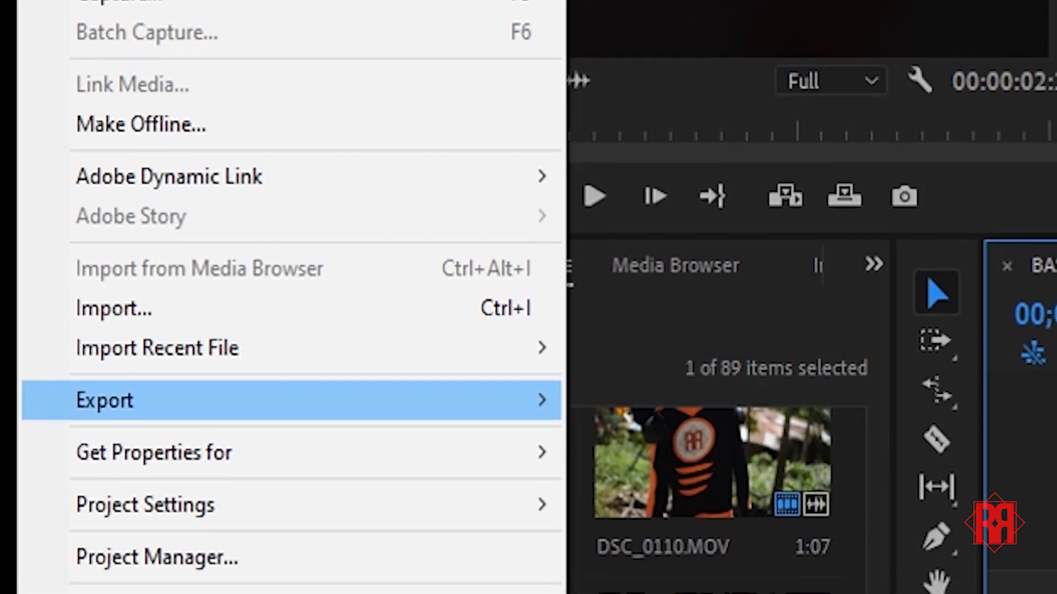
mouse_move(105, 401)
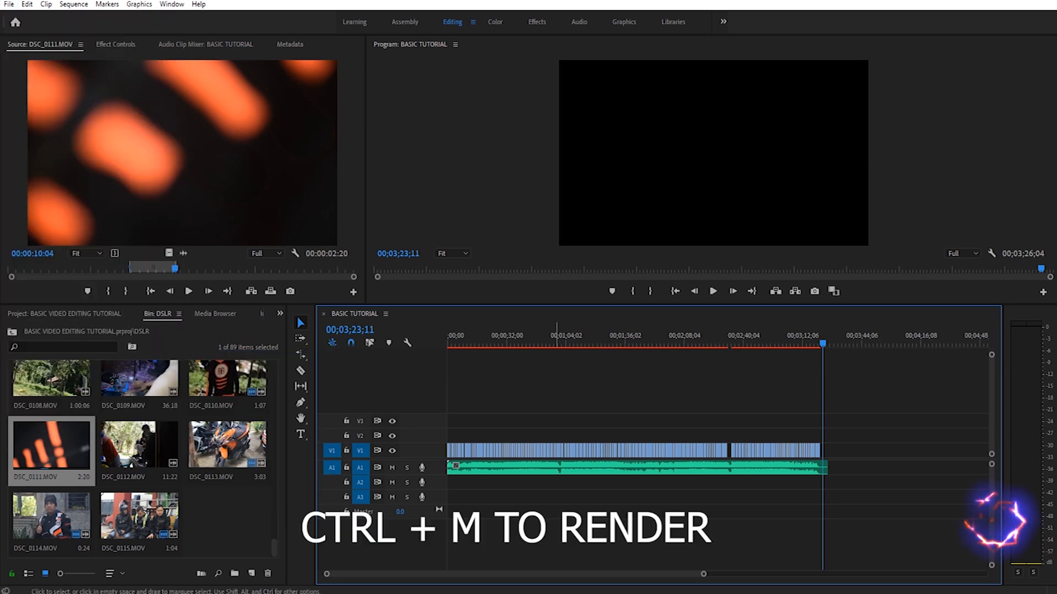
key(ctrl+m)
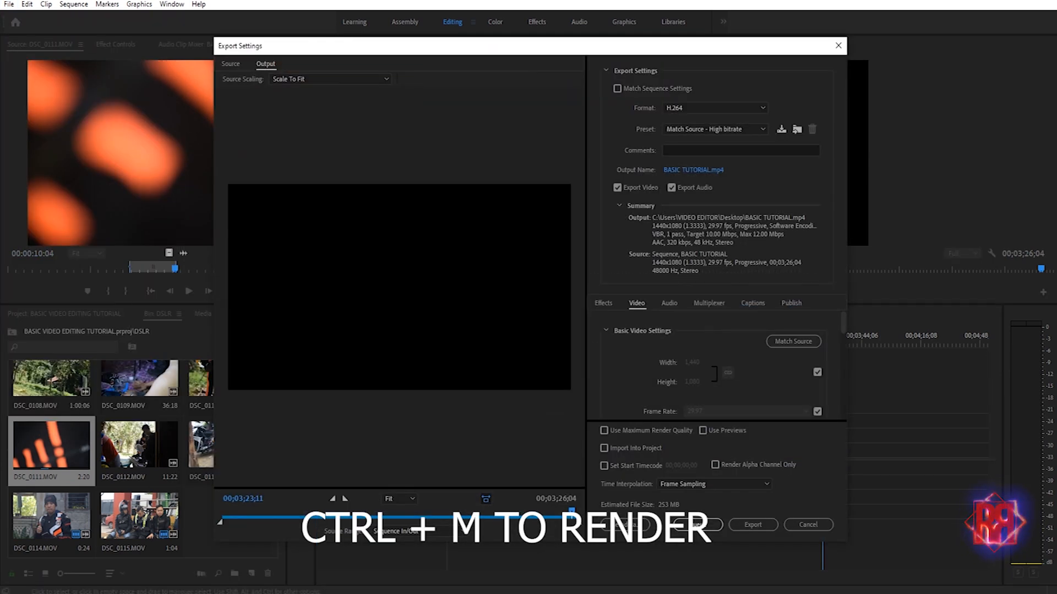
click(760, 108)
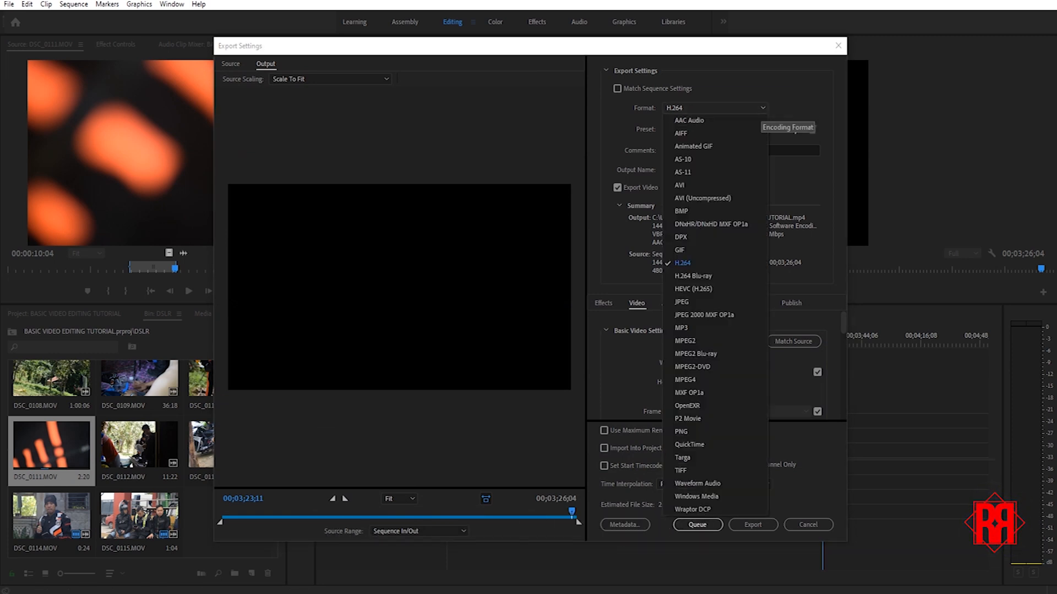
click(682, 263)
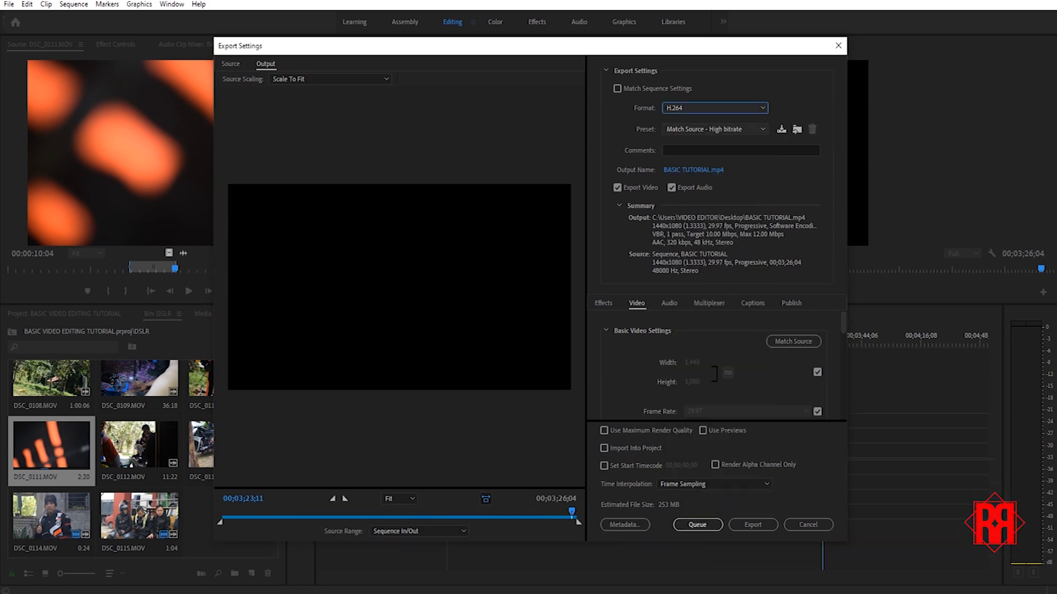
click(749, 129)
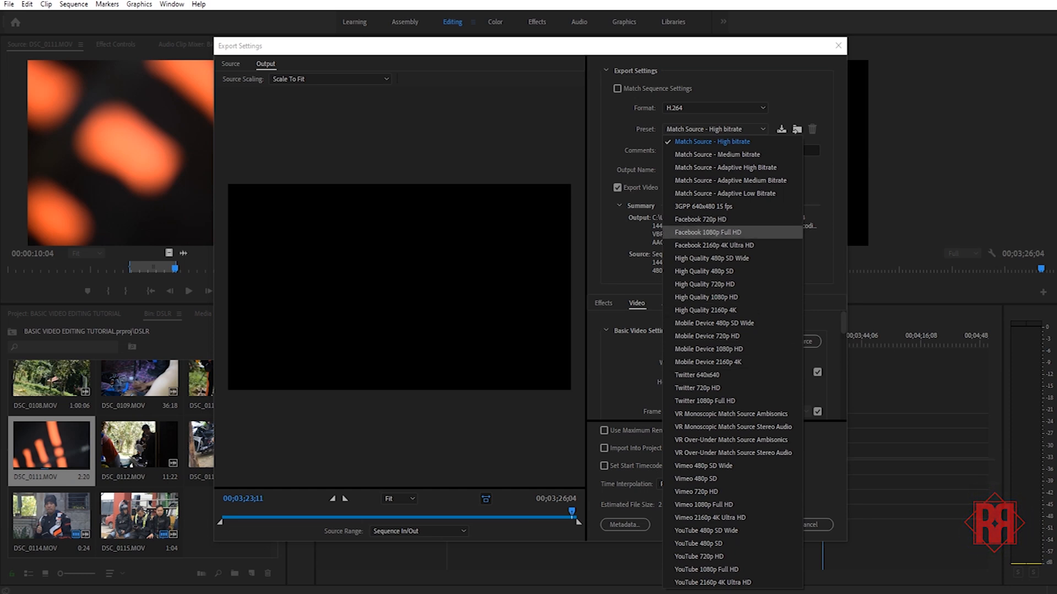
click(708, 233)
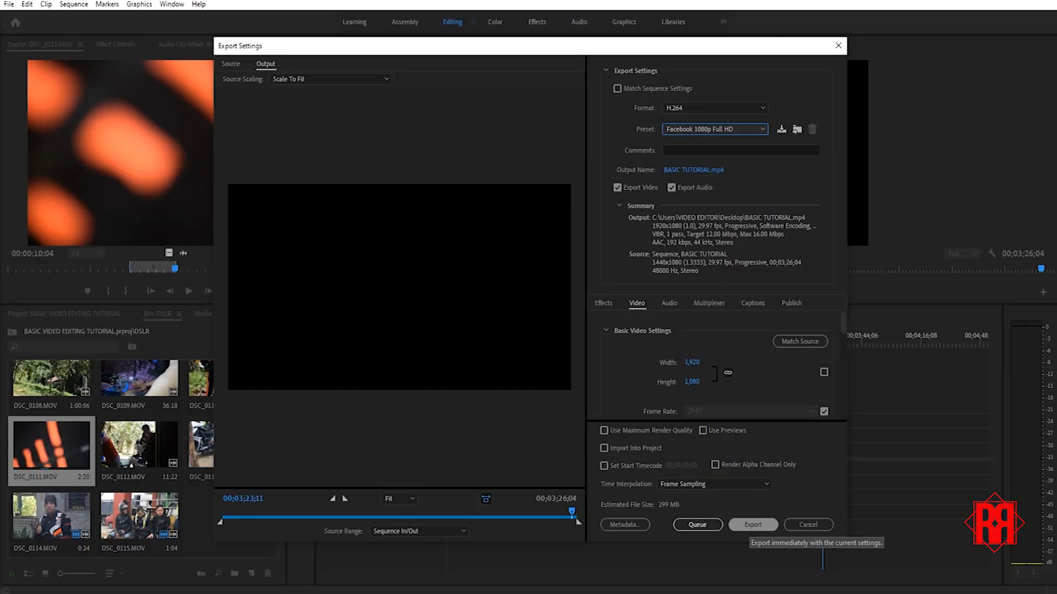
click(753, 525)
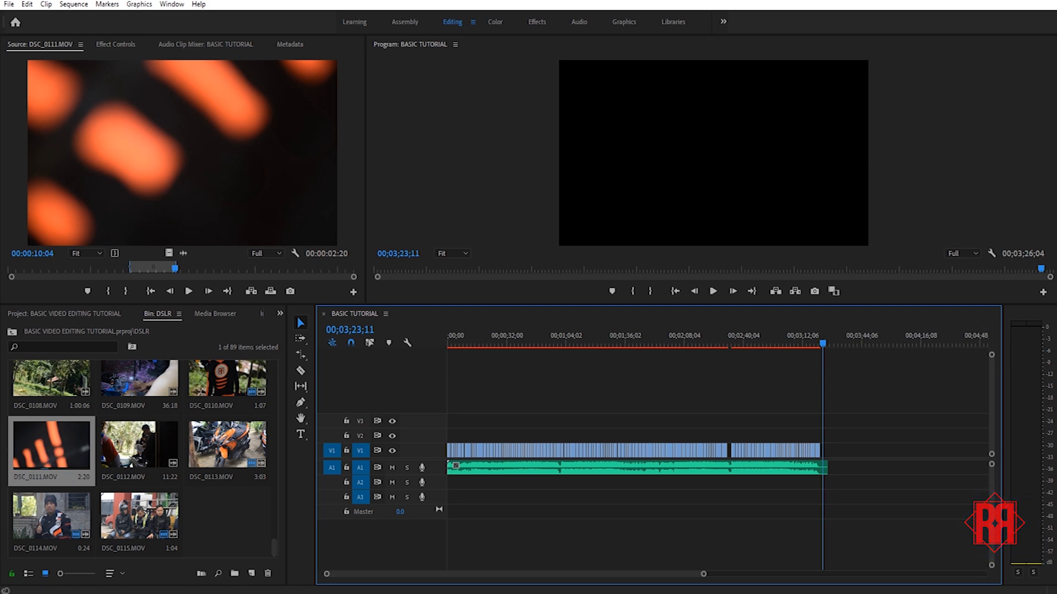
Step: Clear the selection, switch to the Windows desktop, and open the exported BASIC TUTORIAL video for playback
key(ctrl+shift+a)
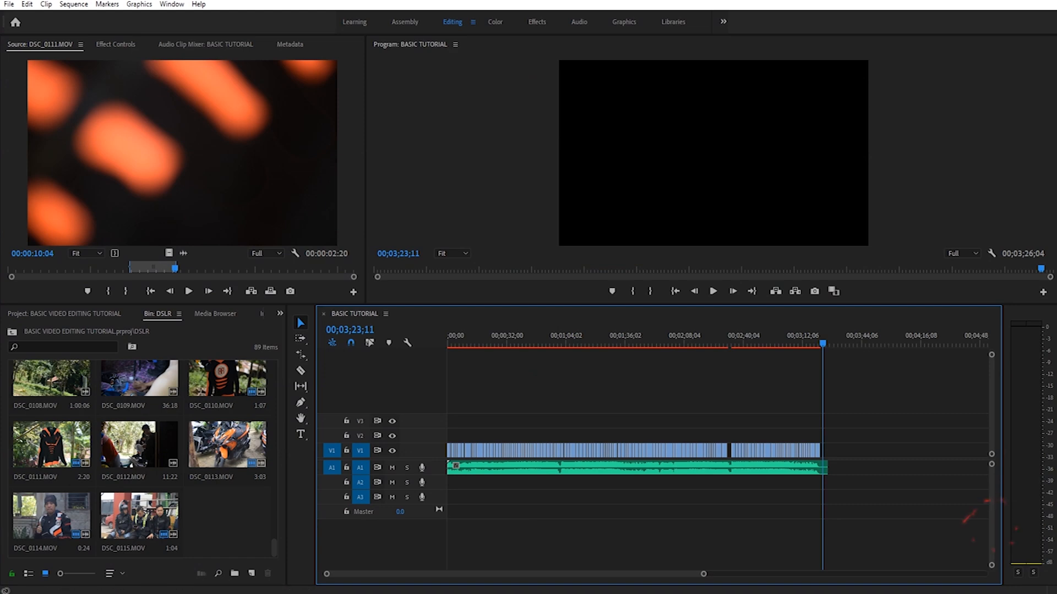
key(super+d)
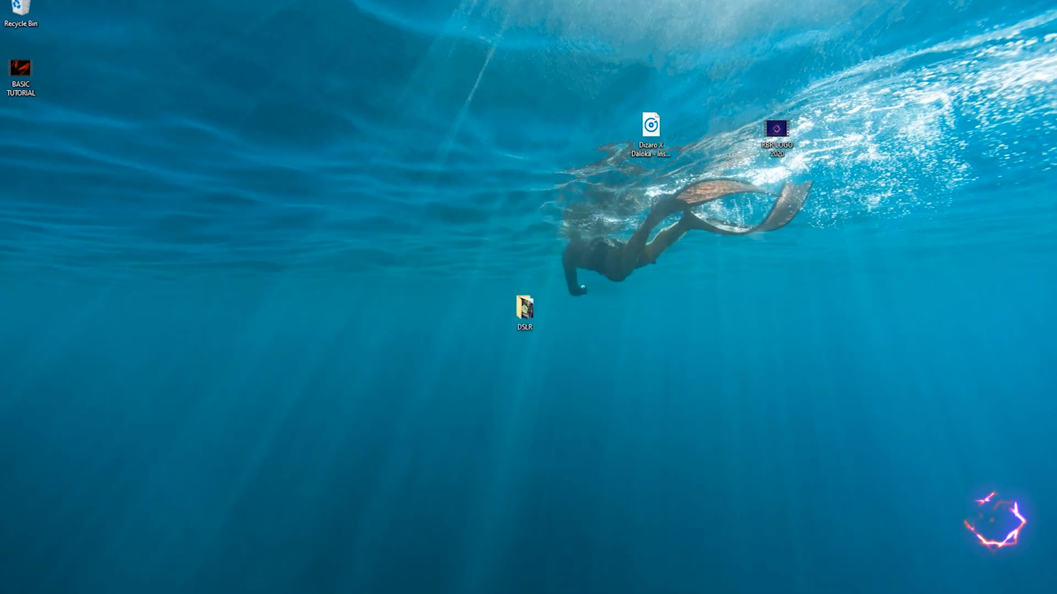
double_click(21, 73)
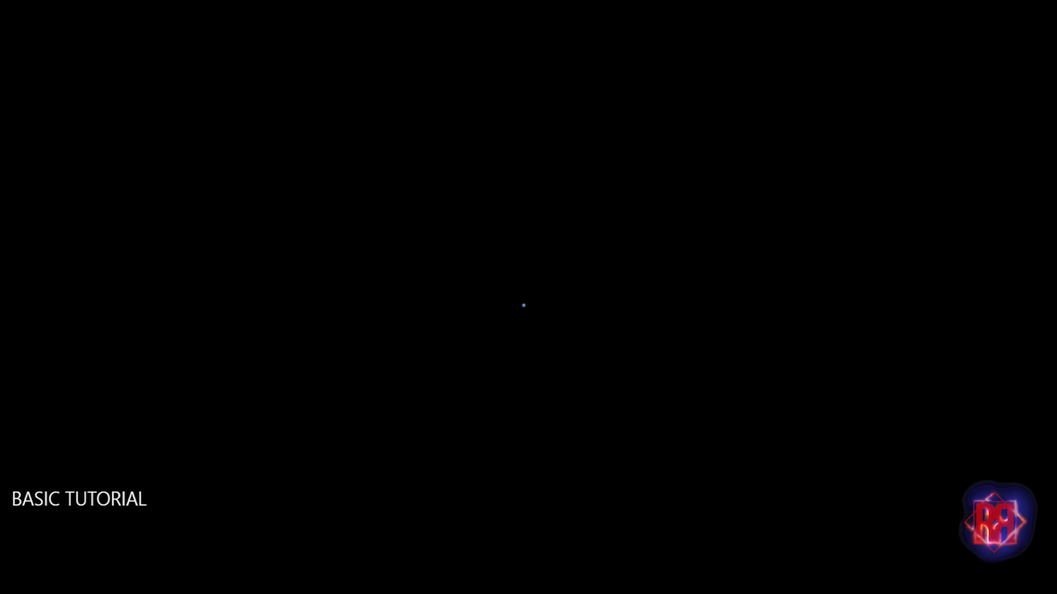